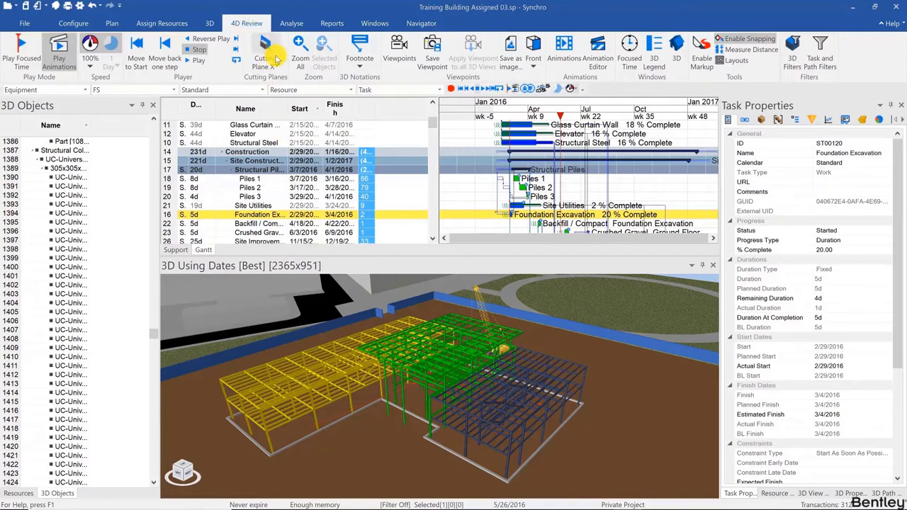
Step: In the Animation Editor, add a new animation and name it 'Weekly report'
left_click(559, 57)
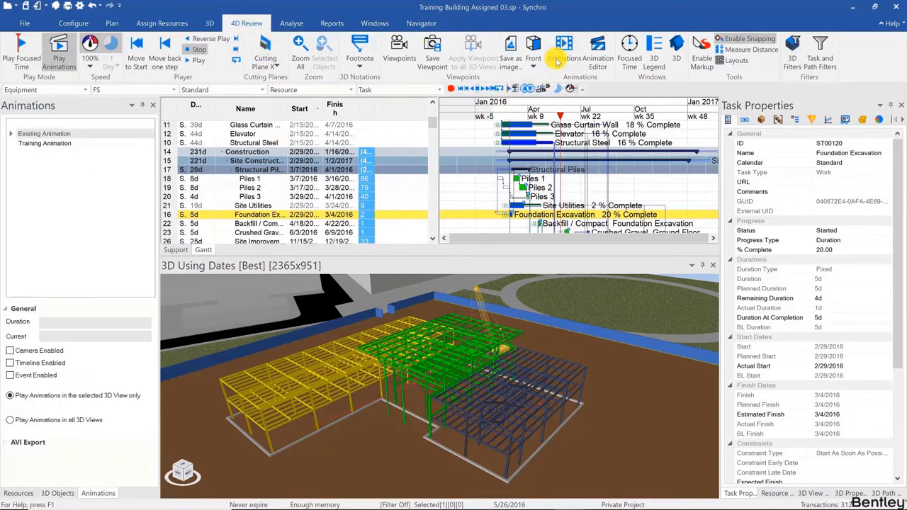
left_click(597, 63)
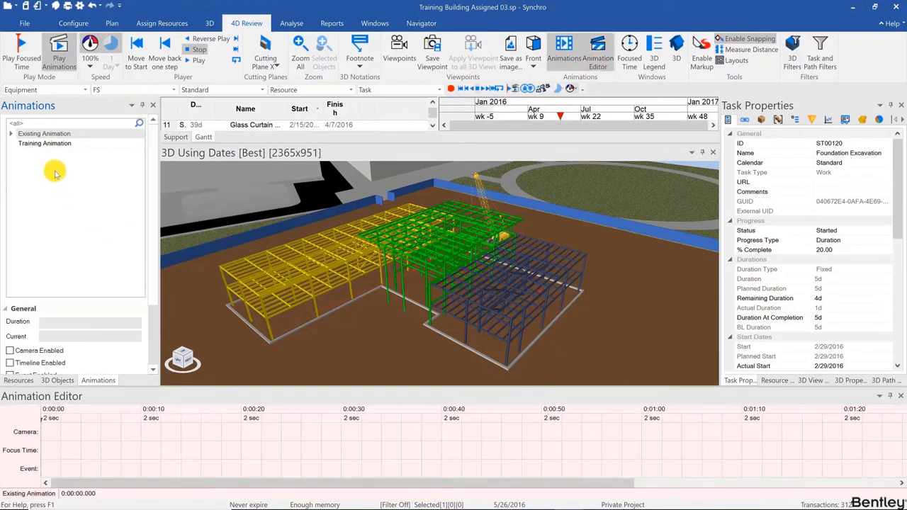
right_click(56, 172)
left_click(66, 176)
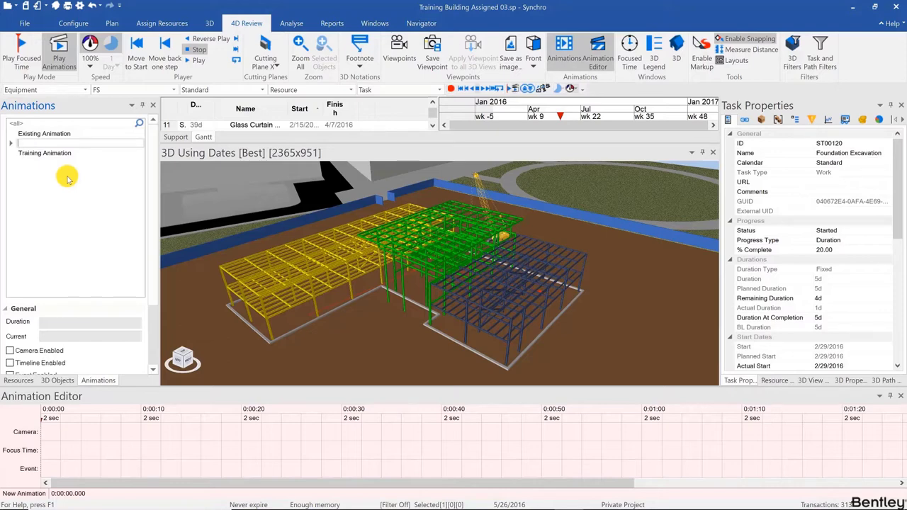
type("Weekly report")
key("Return")
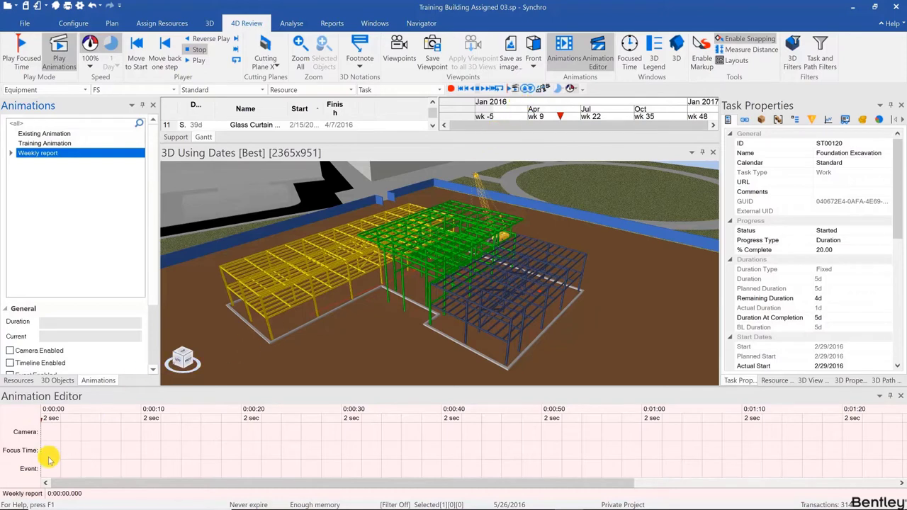
Step: Generate the Weekly report timeline with keyframes every 1 week on Monday
right_click(50, 454)
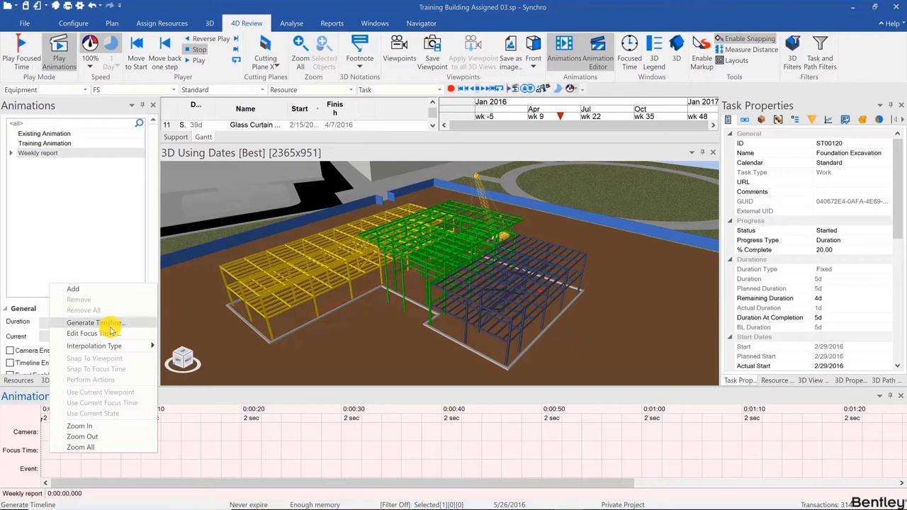
left_click(109, 325)
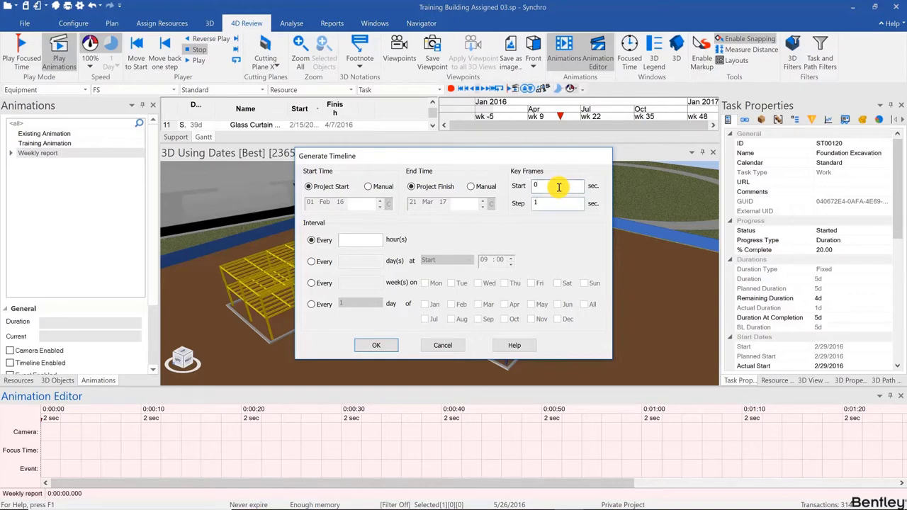
left_click(556, 202)
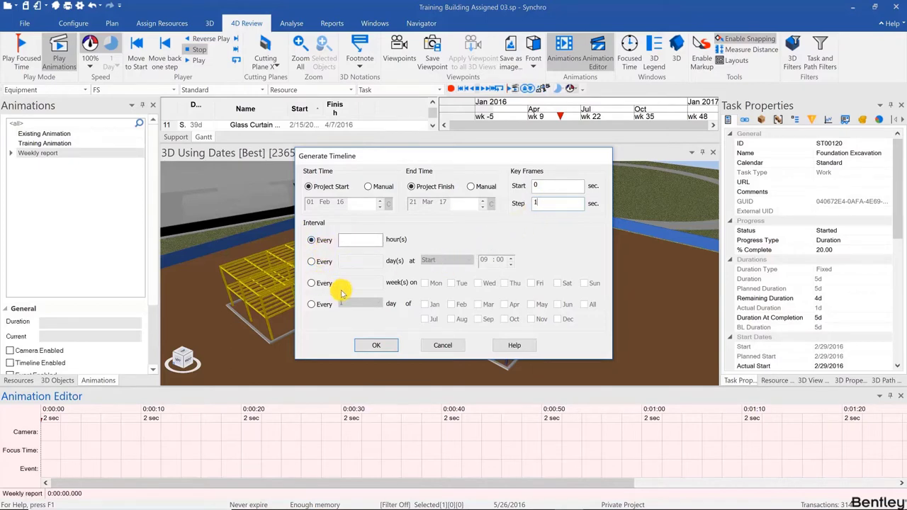
left_click(311, 261)
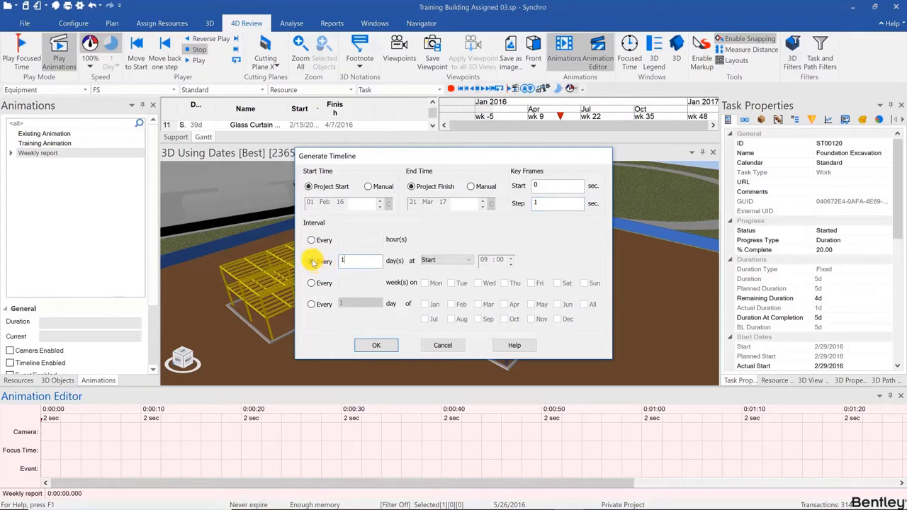
left_click(312, 282)
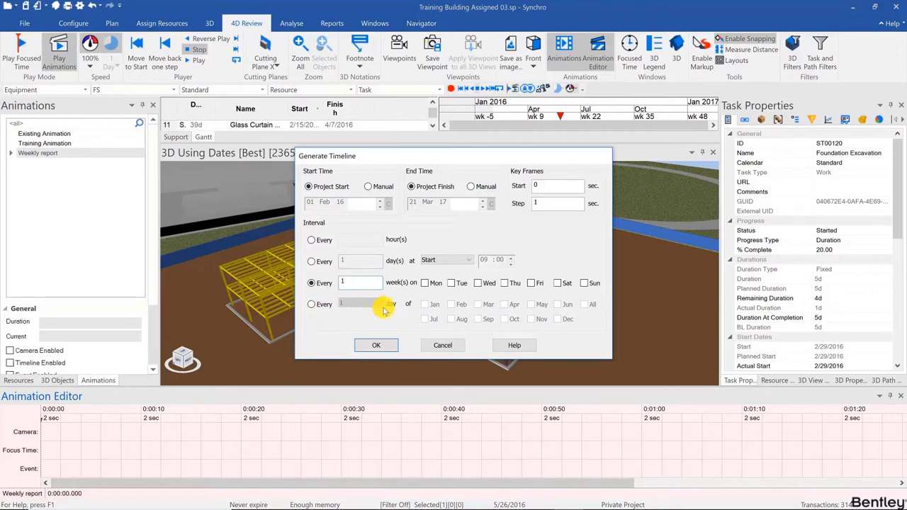
left_click(311, 305)
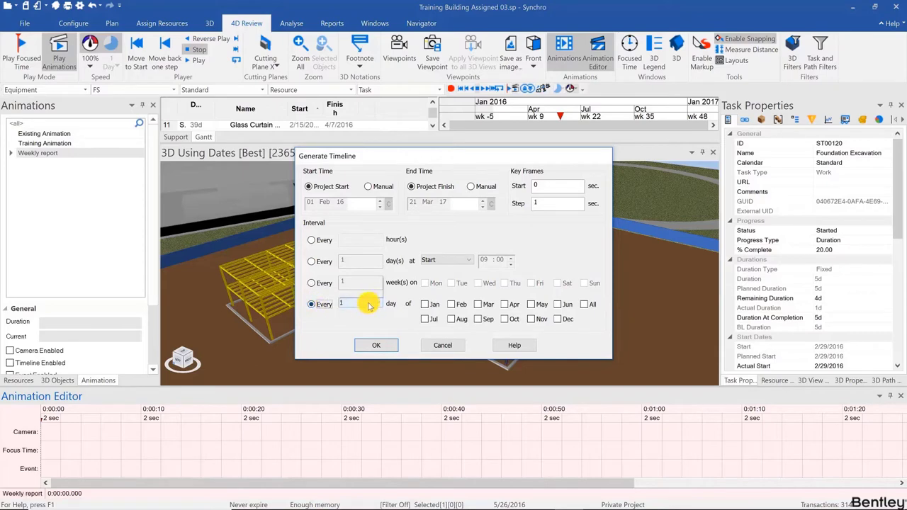
left_click(368, 305)
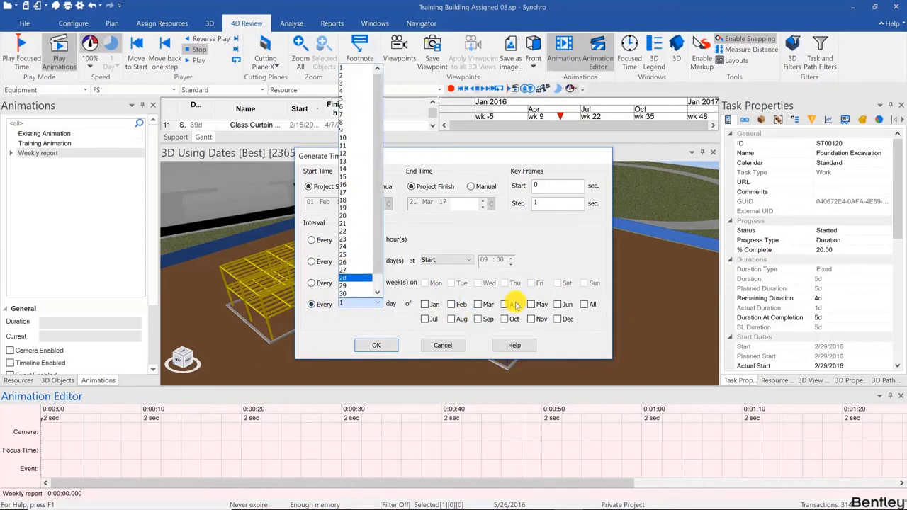
left_click(313, 305)
left_click(312, 284)
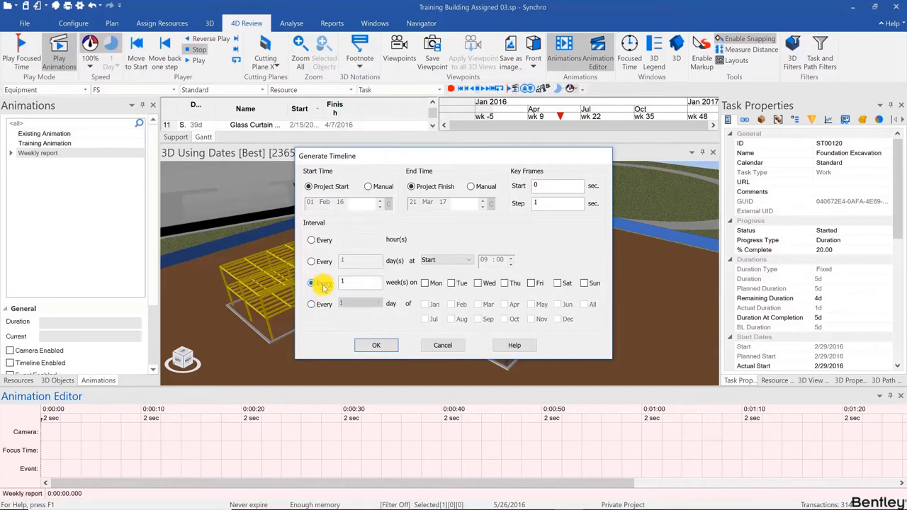
left_click(424, 284)
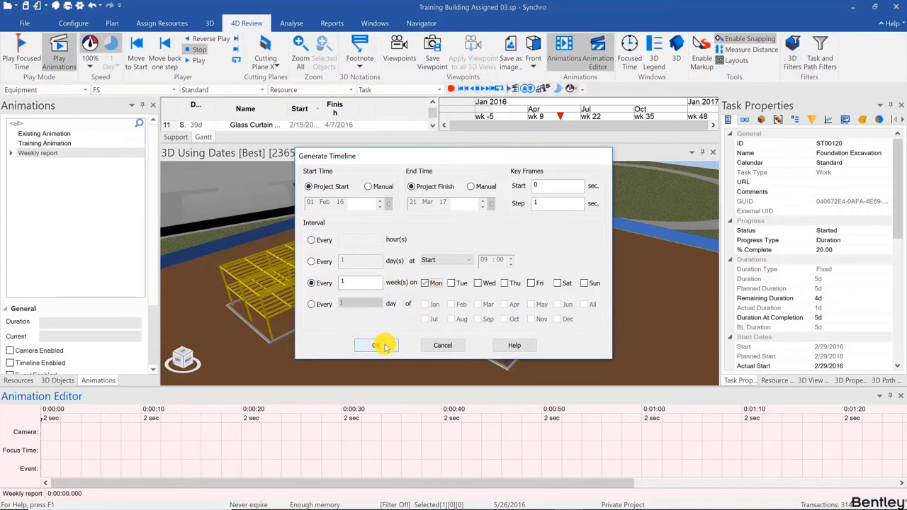
left_click(381, 346)
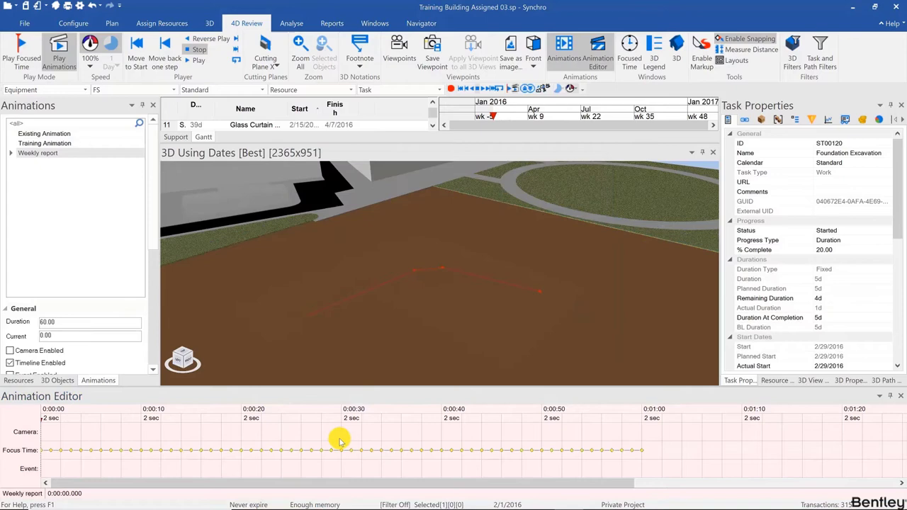
left_click_drag(148, 416, 184, 421)
left_click(245, 419)
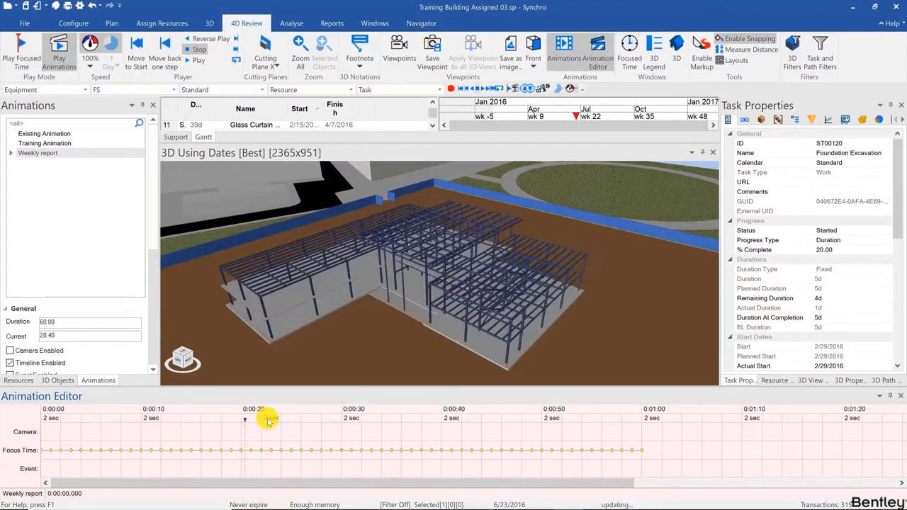
right_click(52, 157)
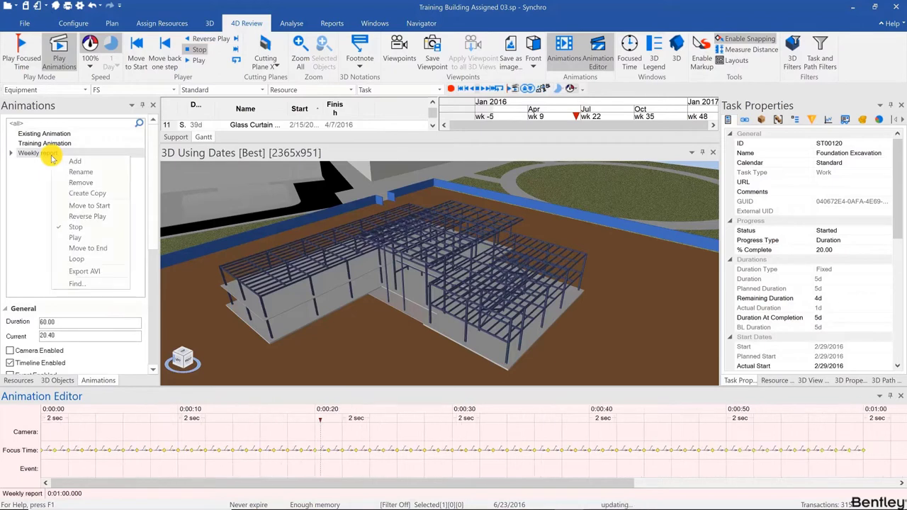
left_click(80, 271)
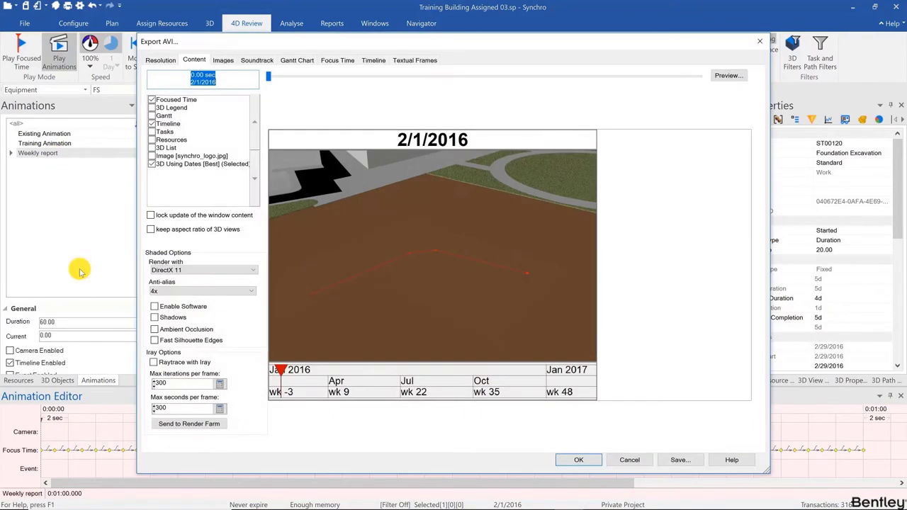
left_click(161, 61)
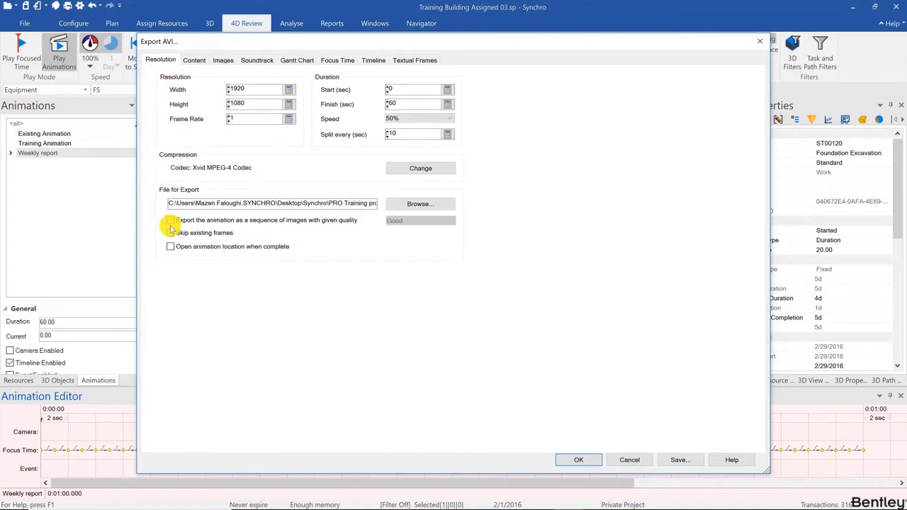
left_click(291, 221)
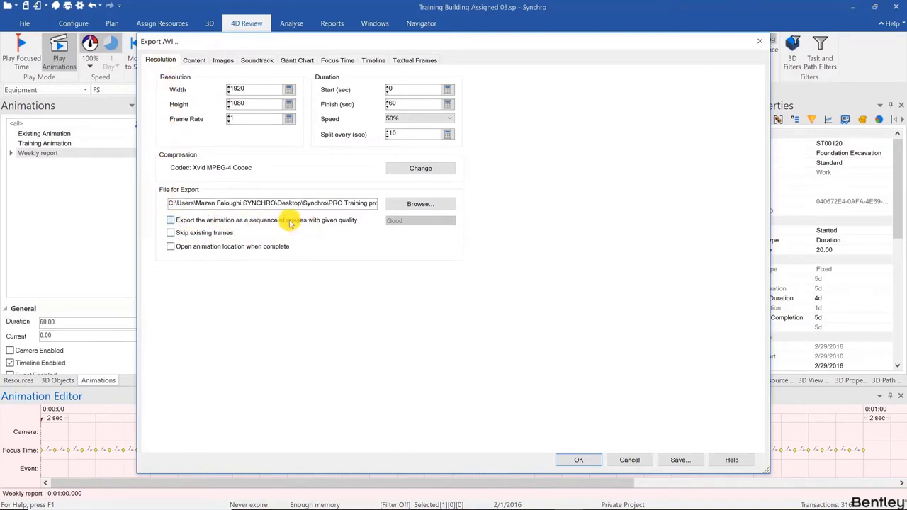
double_click(243, 118)
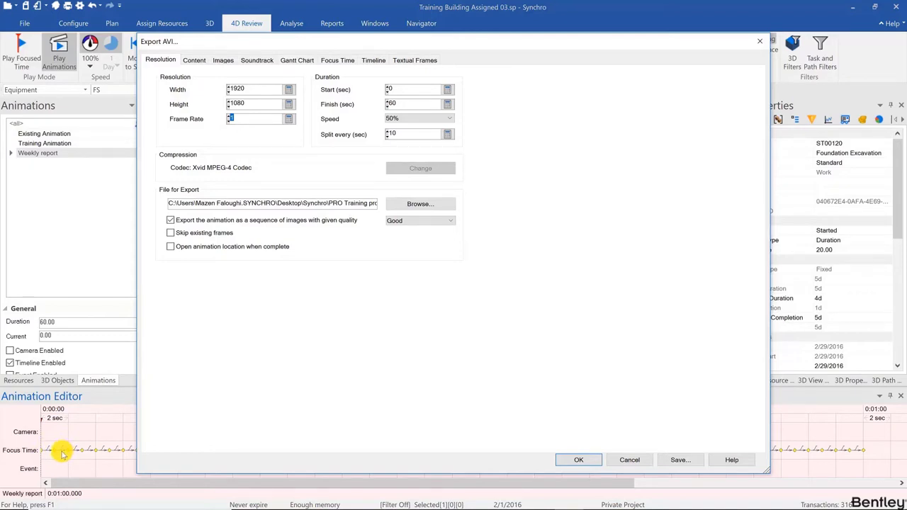
Step: Record the orbited, zoomed June 2016 site view as the starting camera keyframe at 0
left_click(628, 460)
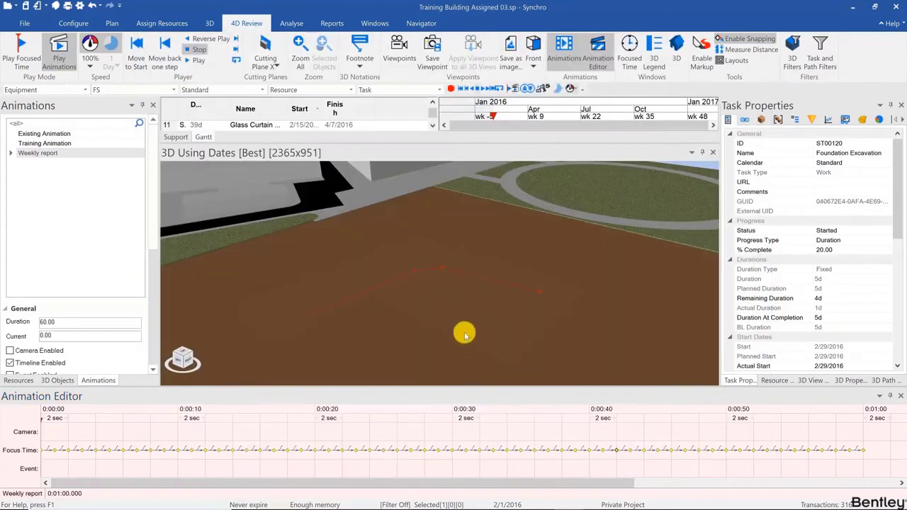
left_click_drag(412, 277, 433, 280)
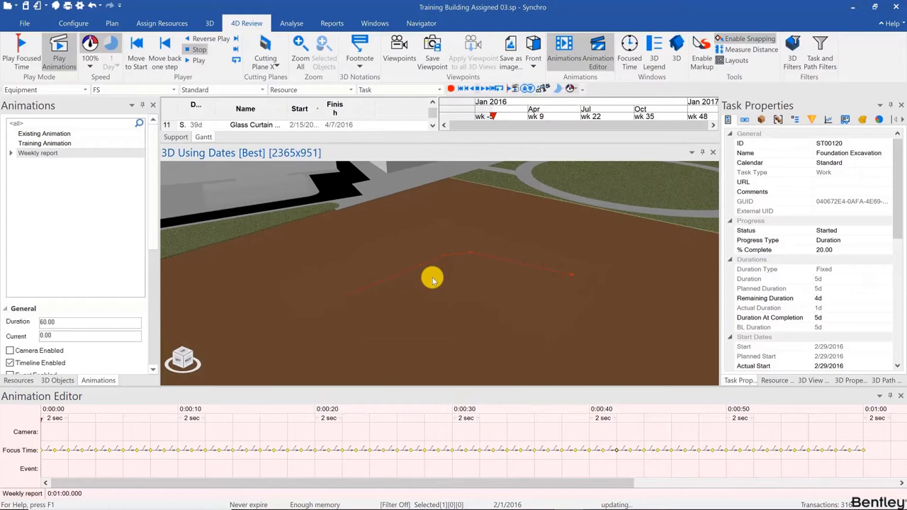
left_click(567, 116)
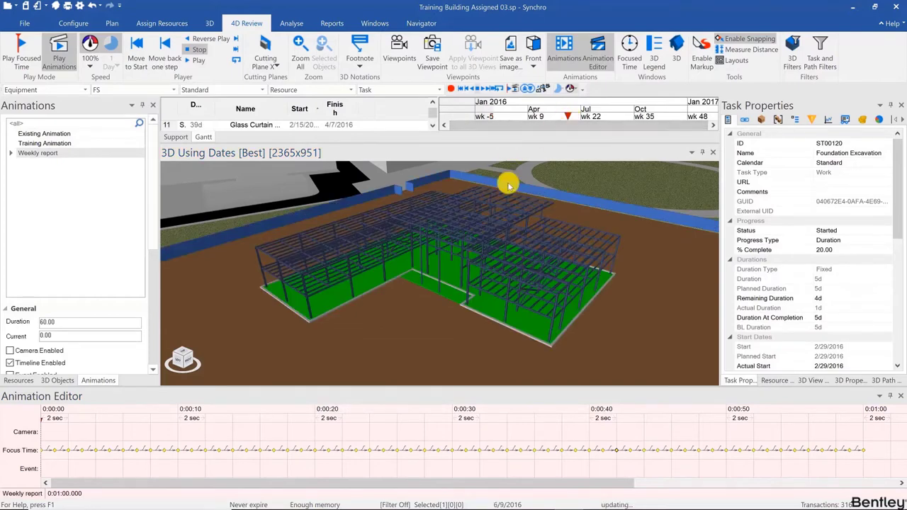
scroll(464, 272, "down", 5)
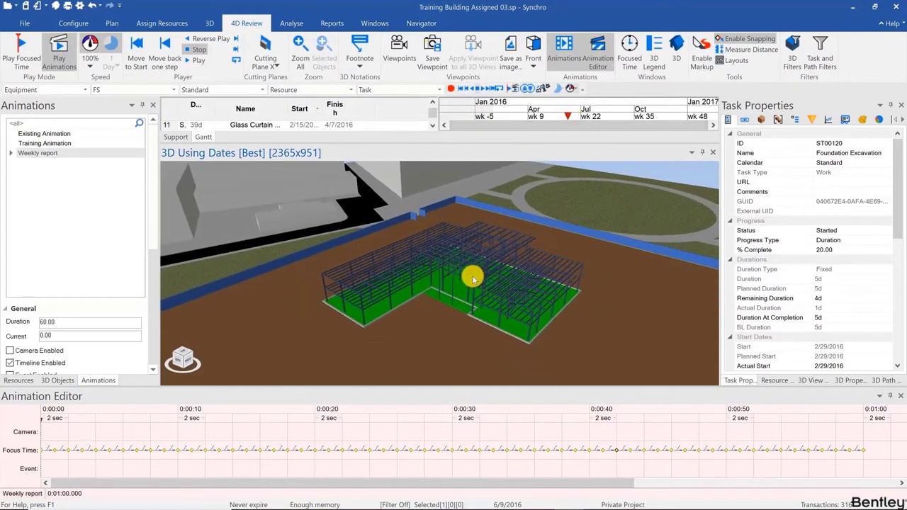
left_click(41, 431)
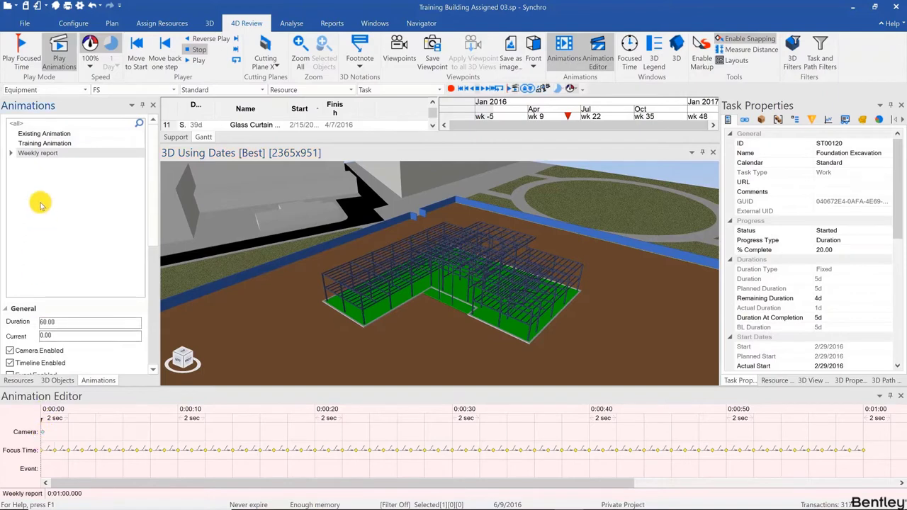
Step: Open Weekly report's Export AVI settings and review the date title and timeline overlays
right_click(41, 157)
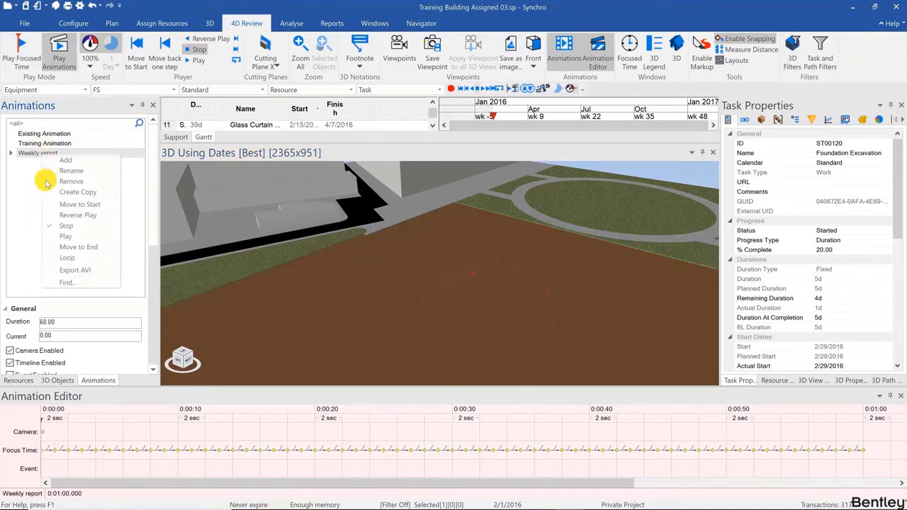
left_click(92, 275)
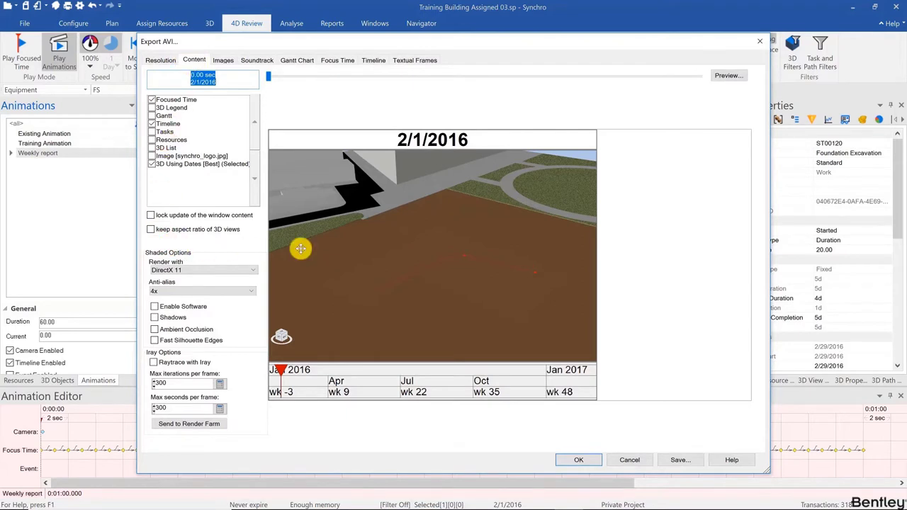
left_click(479, 140)
left_click(517, 377)
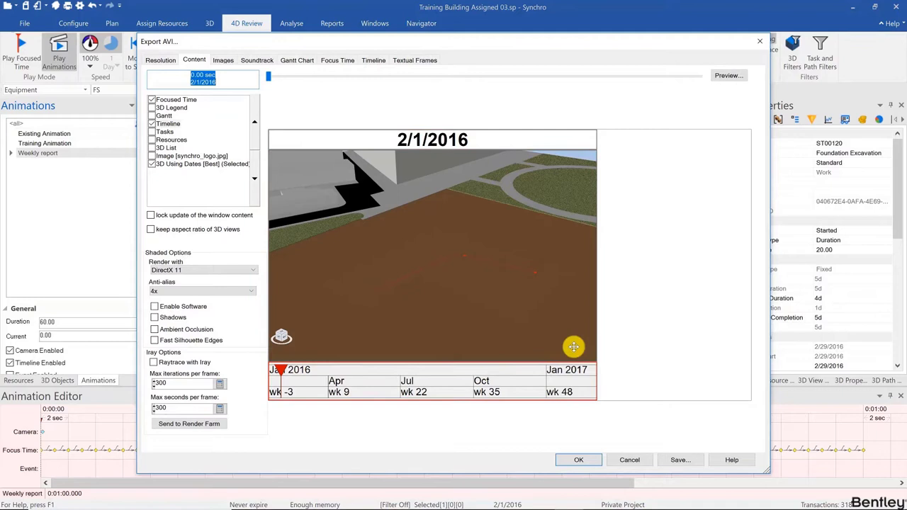
Step: Add a Text frame reading 'Active Tasks' with a transparent background
left_click(415, 61)
left_click(332, 95)
left_click(333, 100)
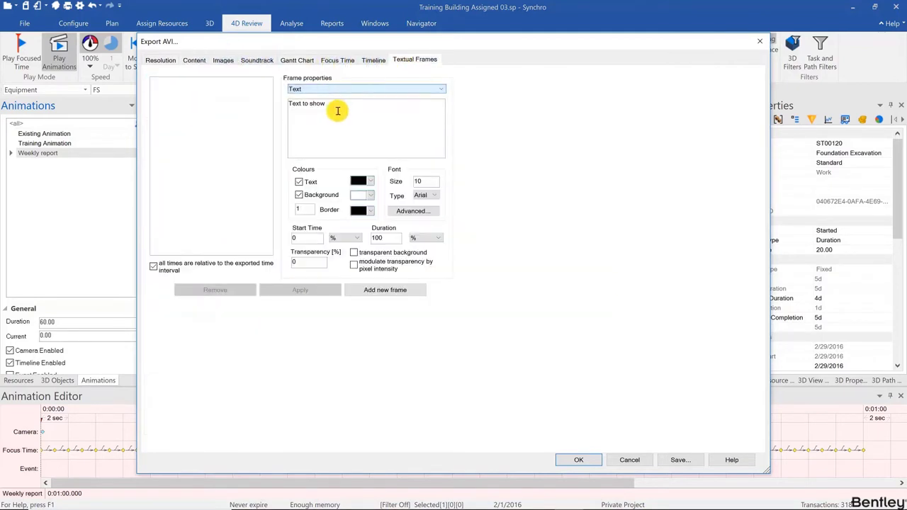
left_click_drag(334, 111, 239, 106)
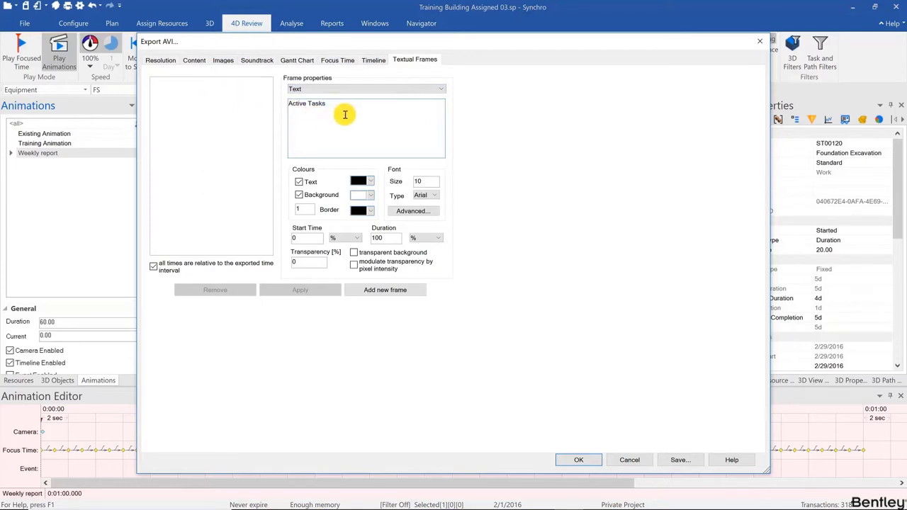
left_click_drag(345, 114, 259, 107)
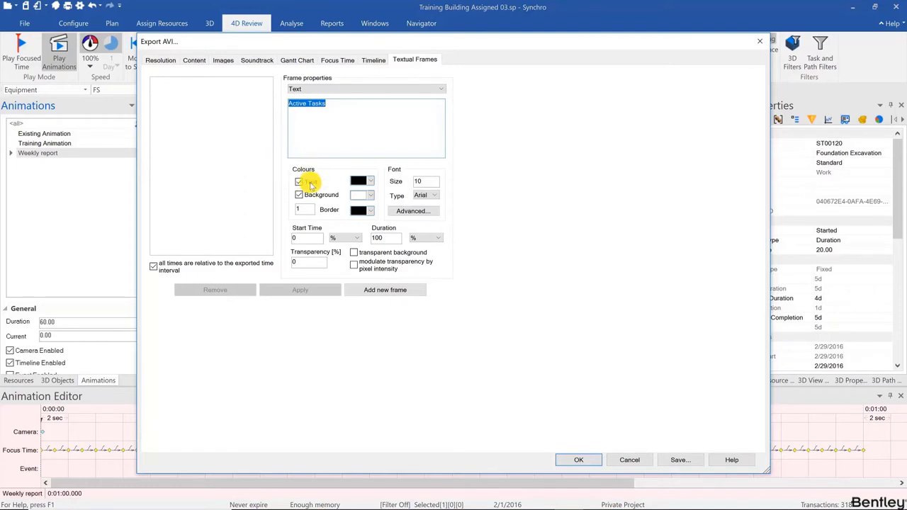
left_click(401, 211)
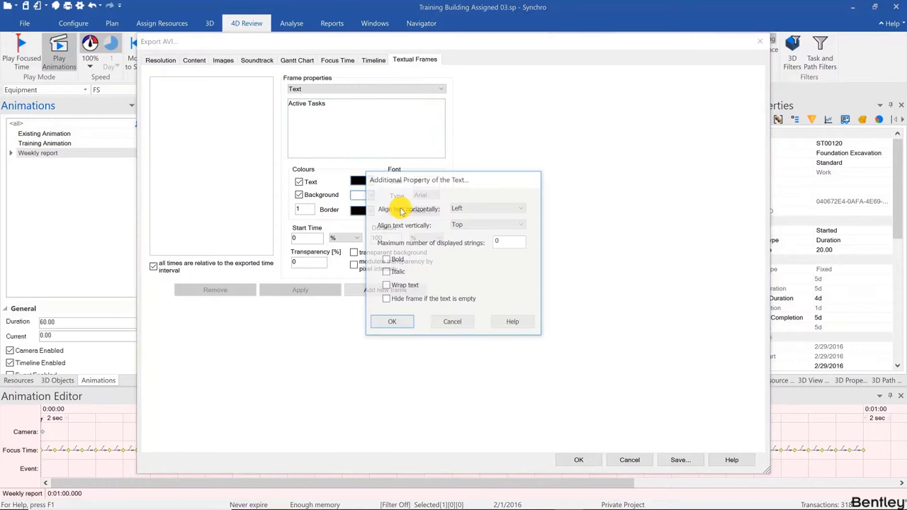
left_click(386, 323)
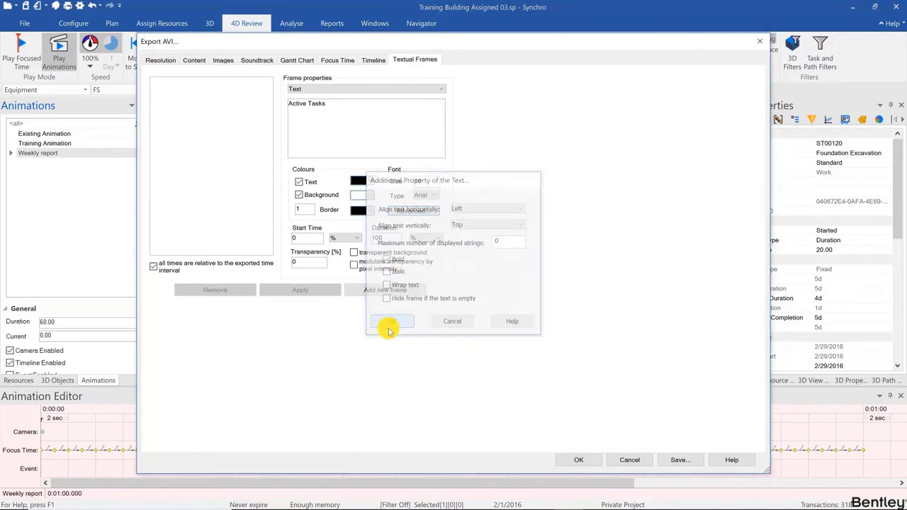
left_click(379, 255)
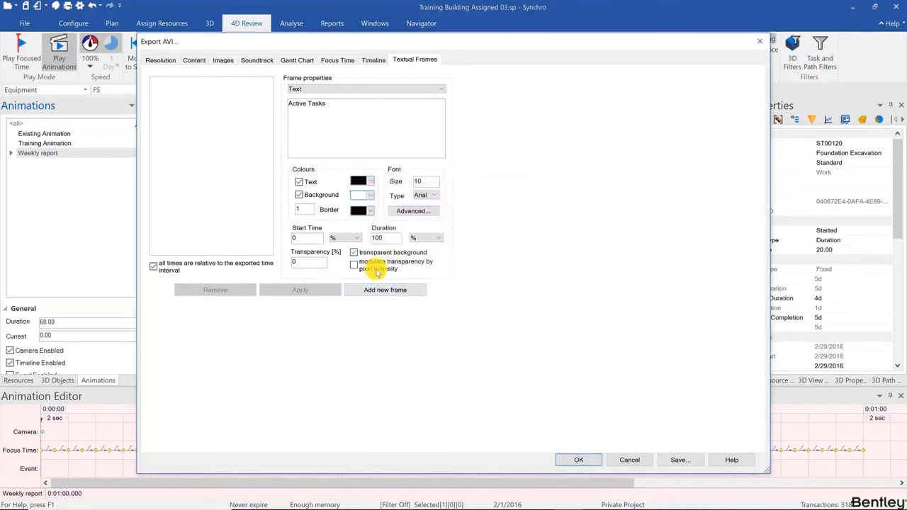
left_click(382, 292)
Step: Add a second textual frame that shows the Active Tasks list
left_click_drag(330, 106, 272, 106)
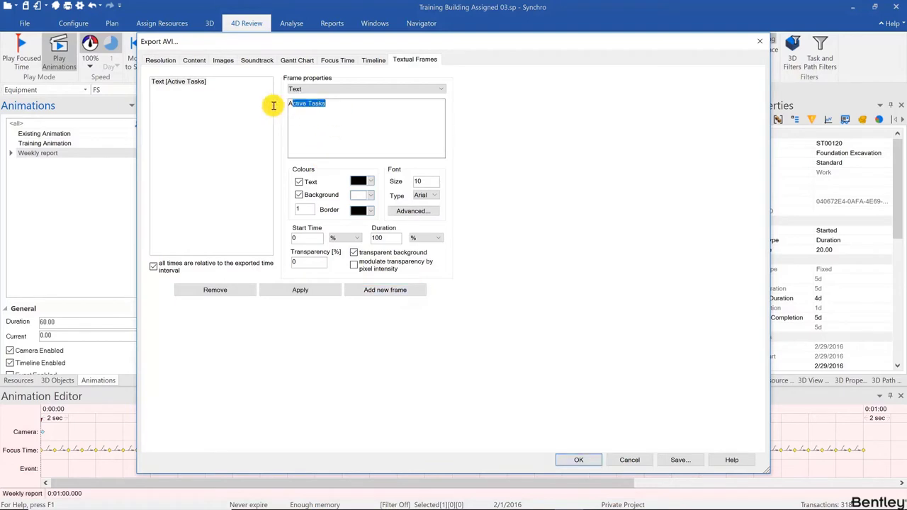
left_click(303, 89)
left_click(306, 105)
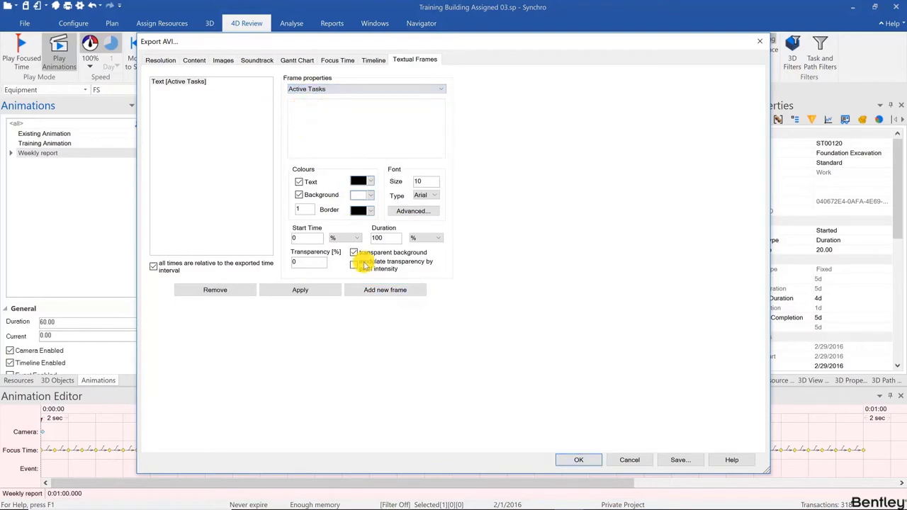
left_click(368, 291)
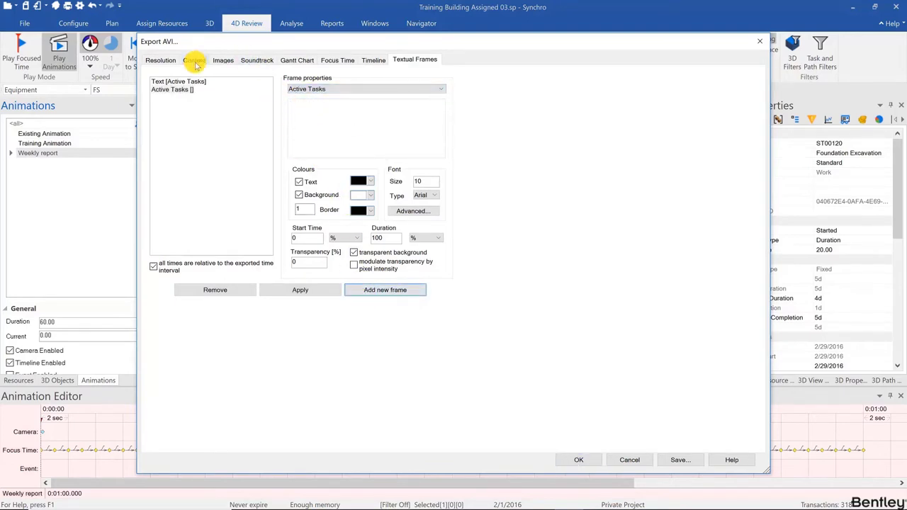
left_click(195, 60)
Step: Include Active Tasks in the content and place its heading band right of the 3D view
left_click(152, 180)
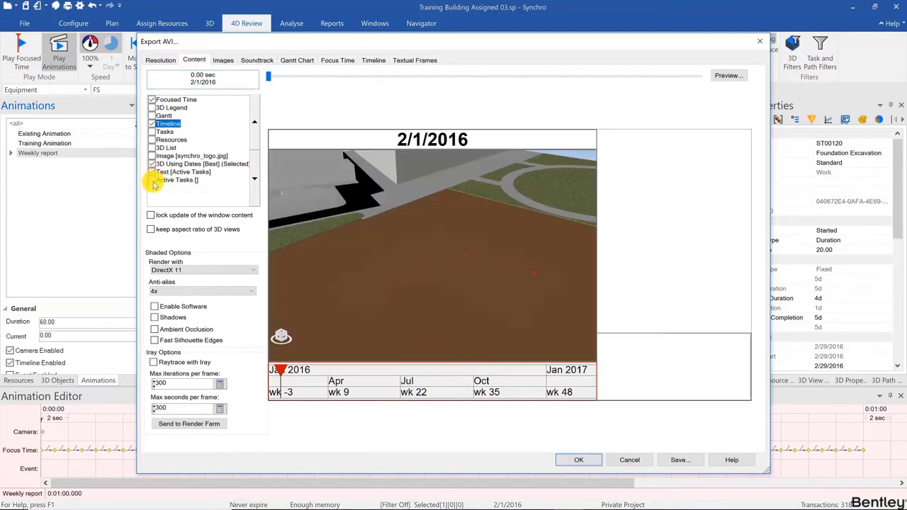
left_click_drag(210, 164, 184, 177)
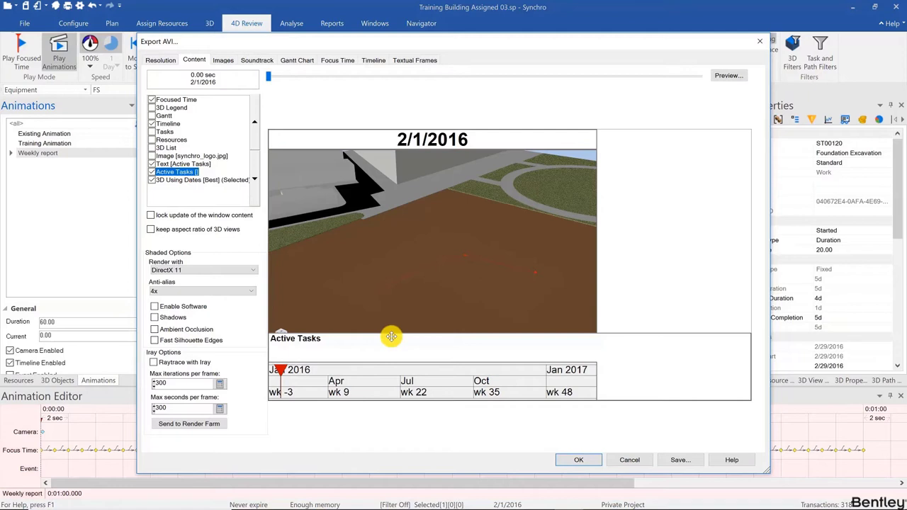
left_click_drag(391, 338, 422, 103)
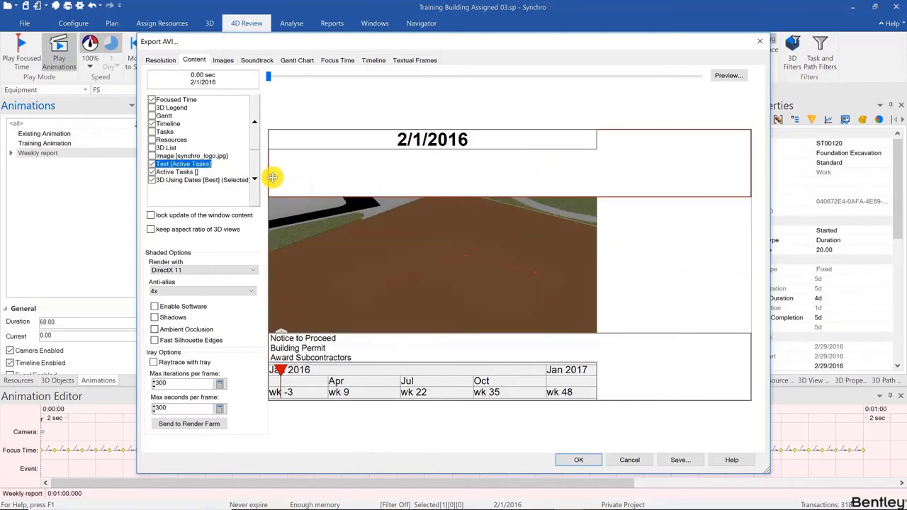
left_click_drag(269, 177, 597, 194)
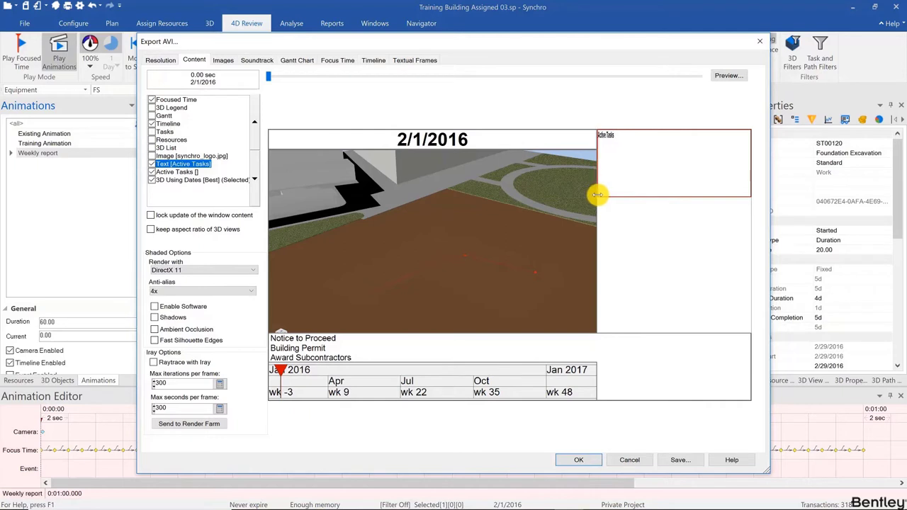
left_click_drag(628, 193, 629, 147)
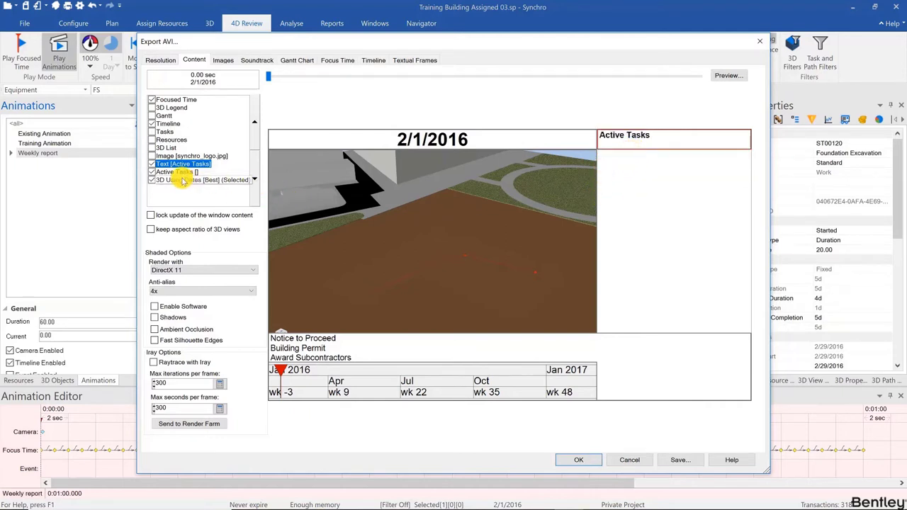
Step: Fit the Active Tasks list into the right-hand column under the heading
left_click(177, 172)
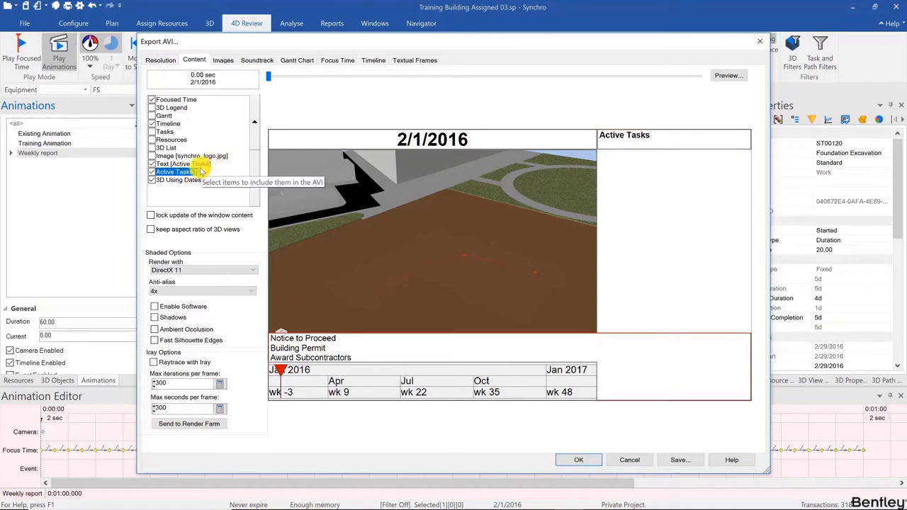
left_click_drag(404, 352, 460, 172)
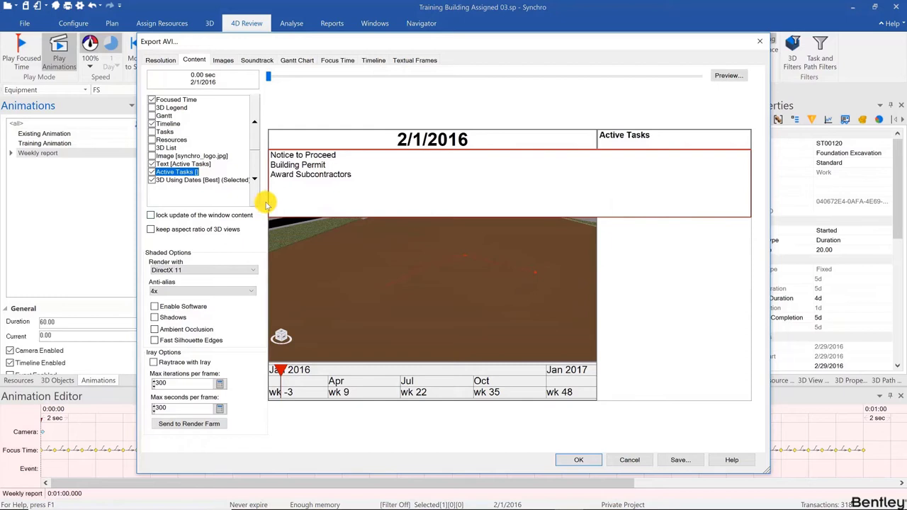
left_click_drag(268, 200, 633, 398)
Step: Preview the layout at 4/25, 7/18 and 10/10/2016, then save the settings and close
left_click(391, 77)
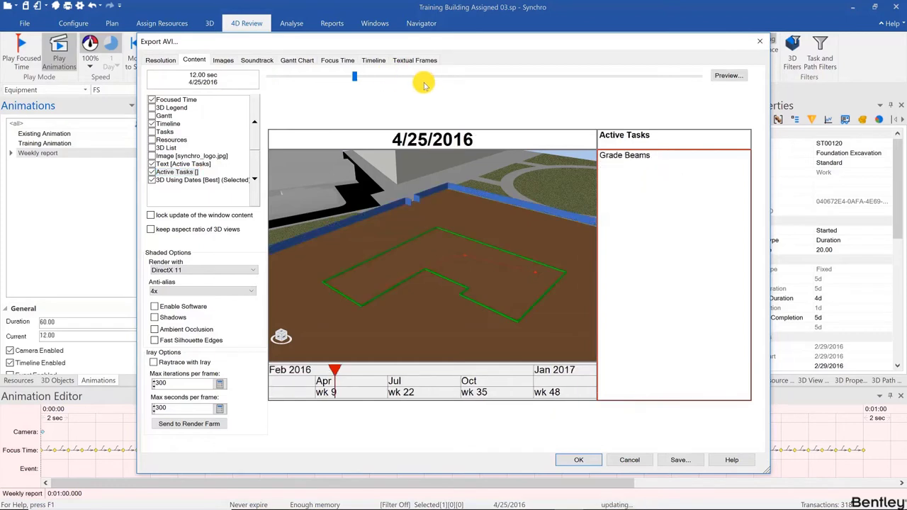
left_click(440, 76)
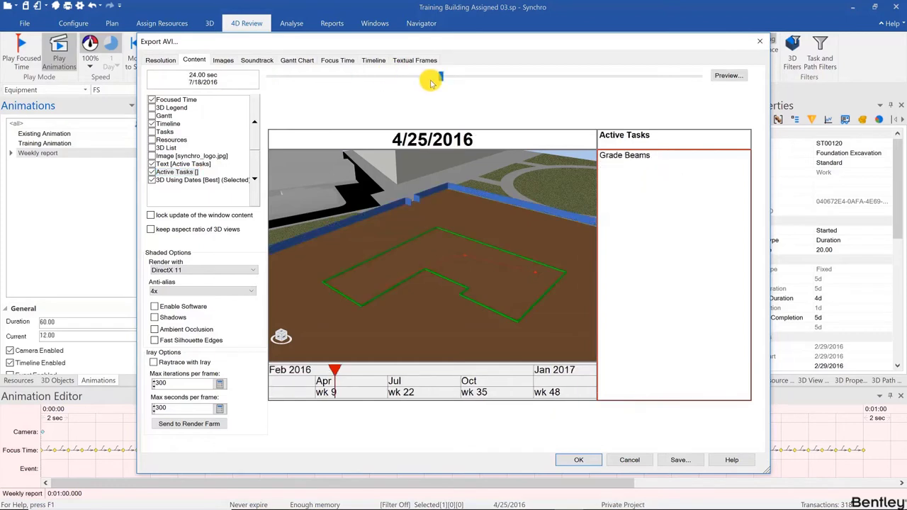
left_click(526, 77)
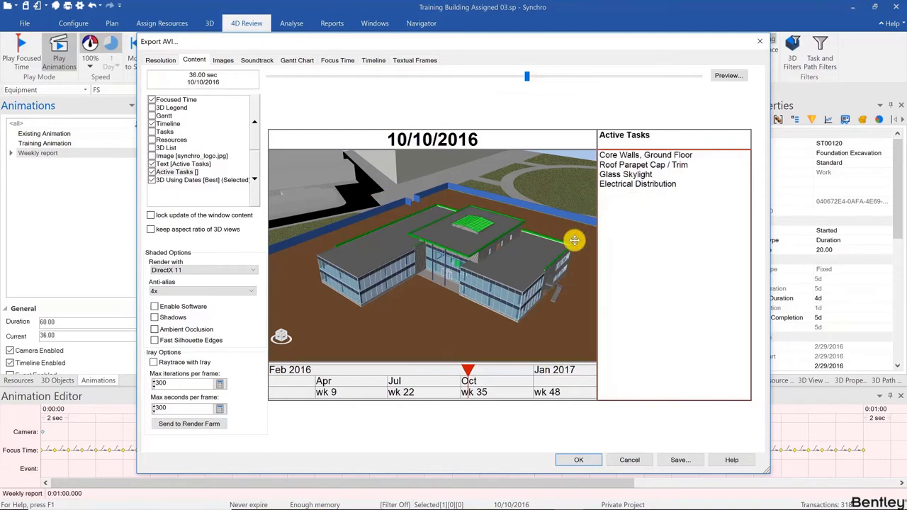
left_click(674, 459)
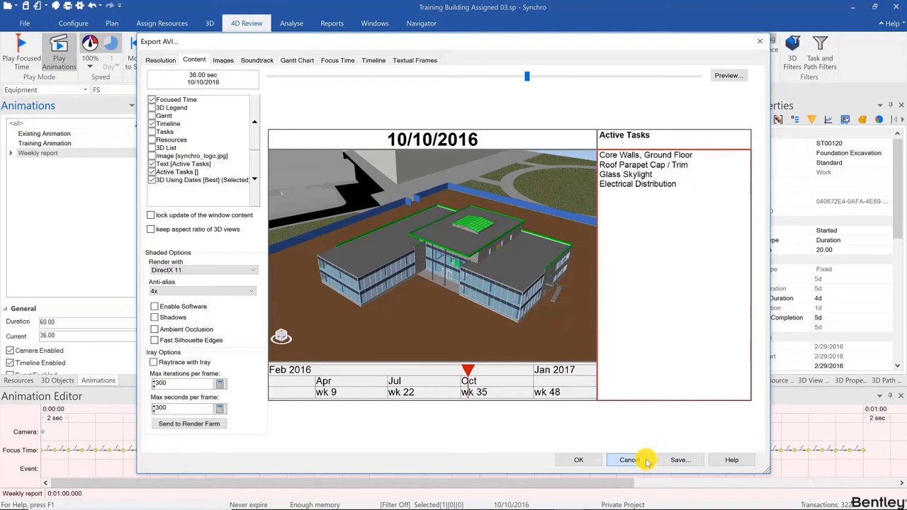
left_click(644, 461)
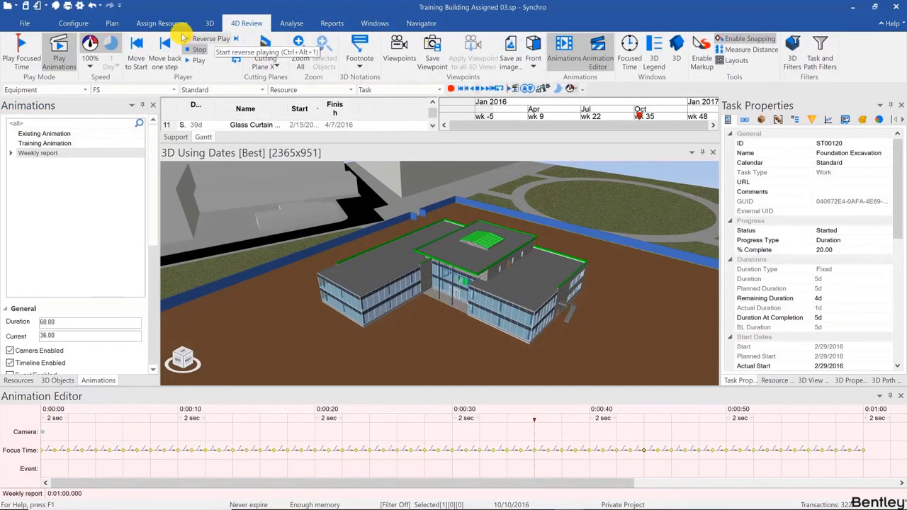
Step: Add a new task filter named 'Weekly tasks' under Task and Path Filters
left_click(407, 23)
left_click(445, 51)
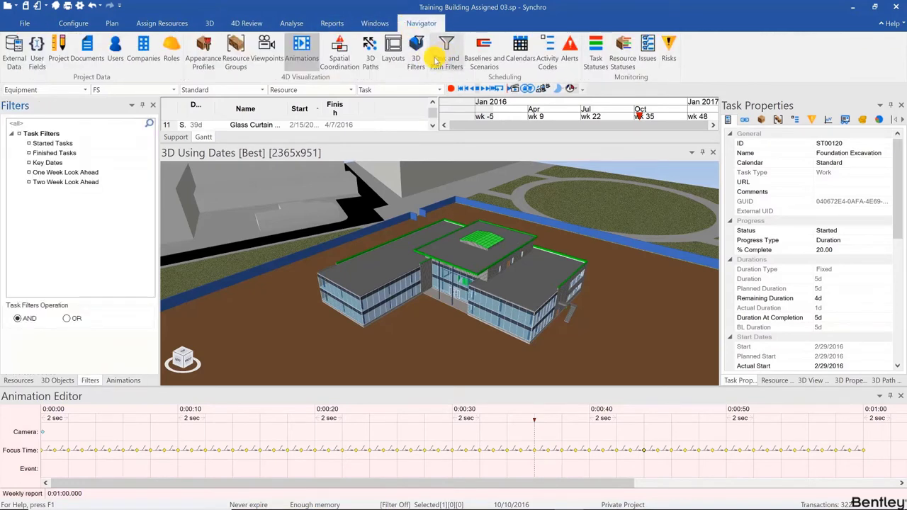
right_click(32, 222)
left_click(51, 225)
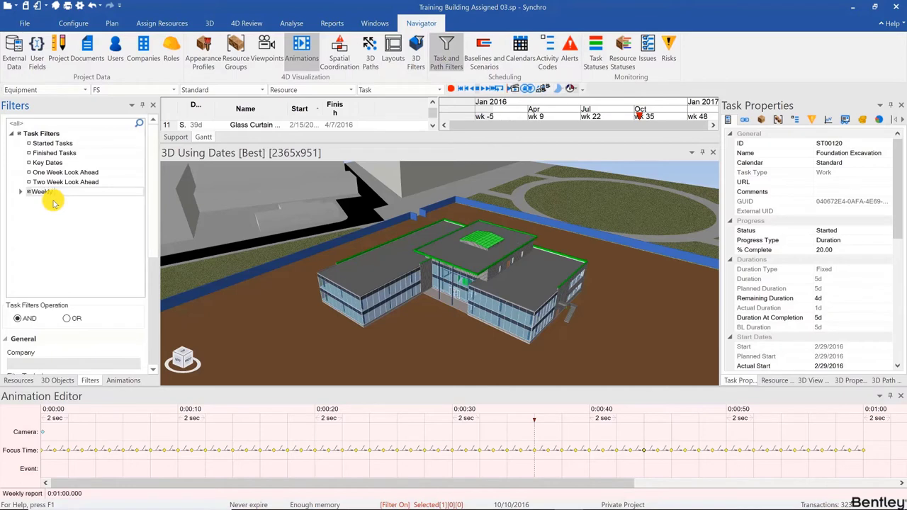
key("Return")
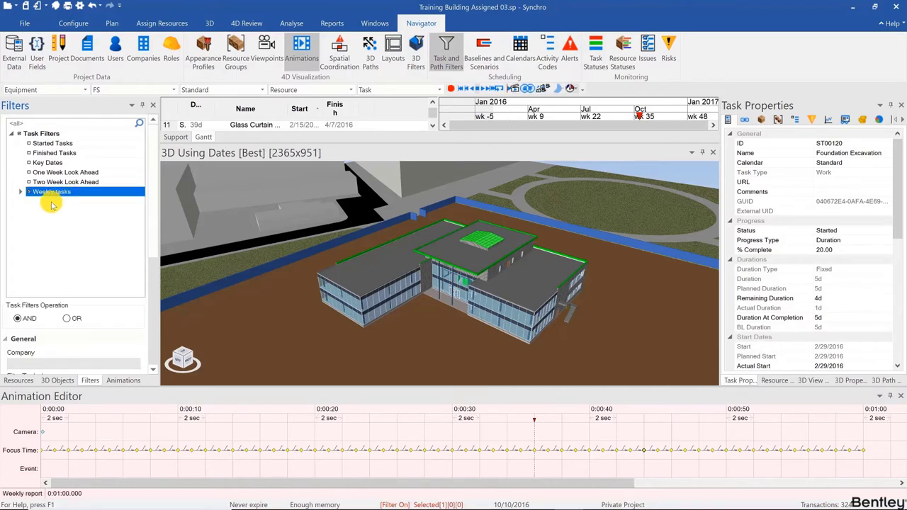
Step: Set the Weekly tasks filter to look ahead 7d from Focused Time
scroll(45, 177, "down", 5)
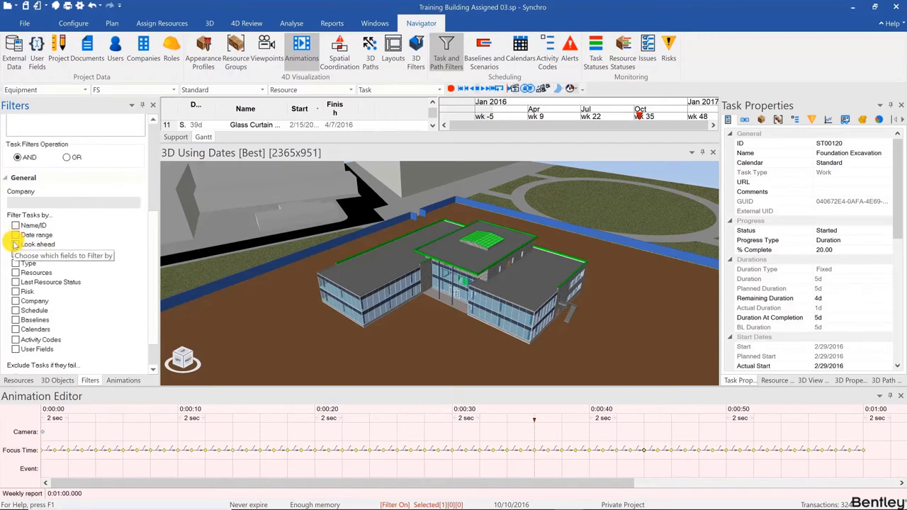
left_click(16, 243)
scroll(14, 244, "down", 2)
scroll(16, 245, "down", 2)
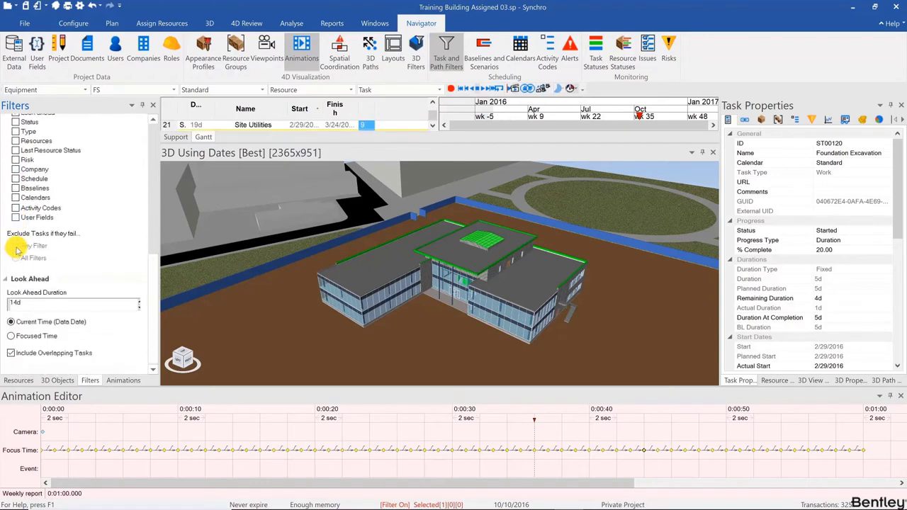
left_click(11, 336)
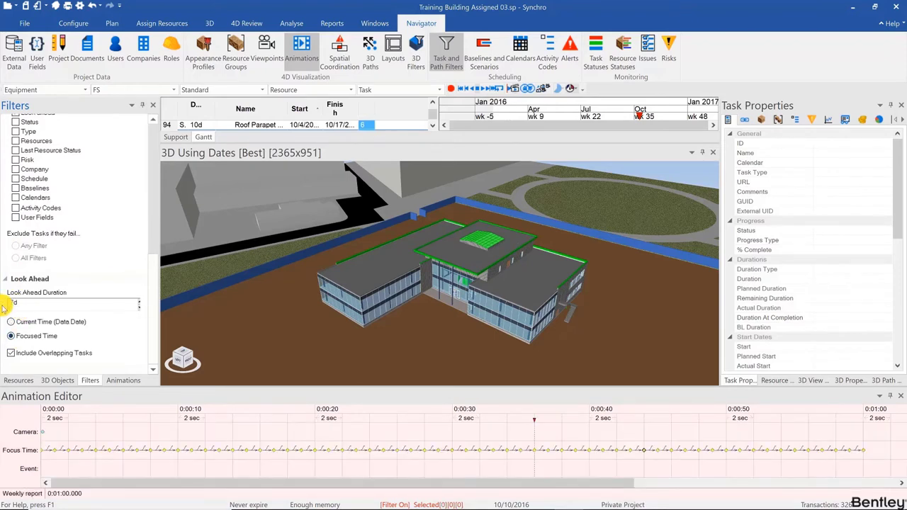
scroll(74, 242, "up", 6)
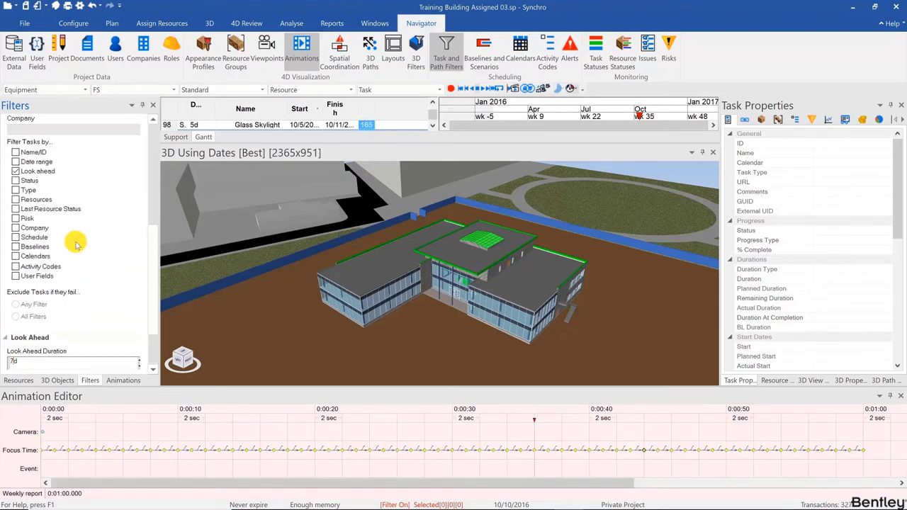
scroll(76, 244, "up", 2)
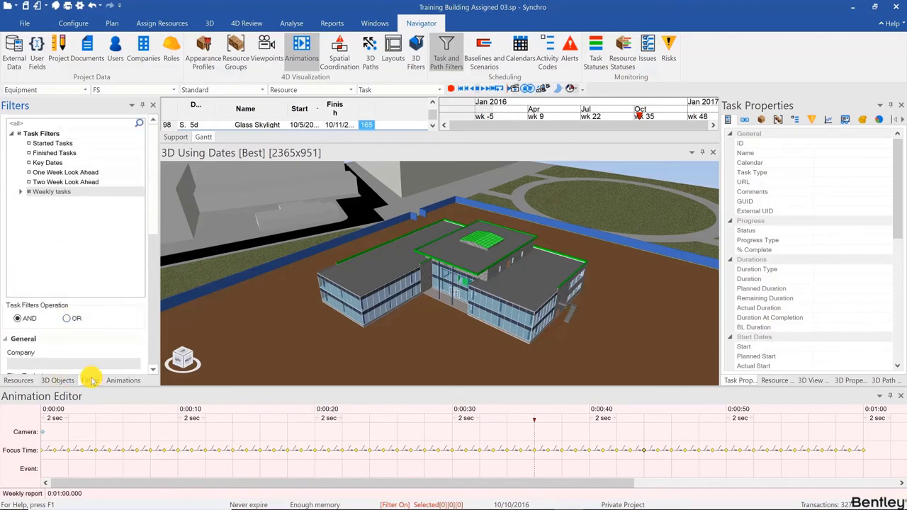
left_click(123, 381)
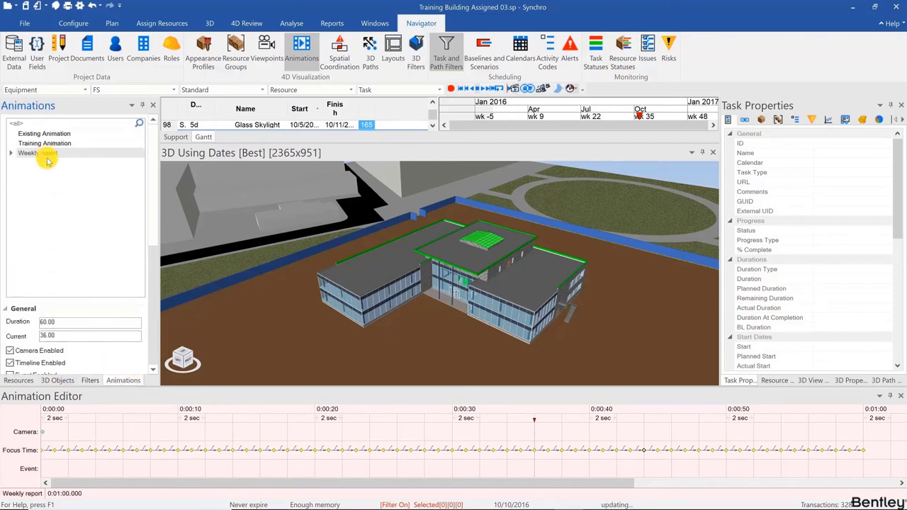
Step: Reopen Weekly report's export settings and switch the second text frame to Filtered Tasks
right_click(48, 161)
left_click(78, 263)
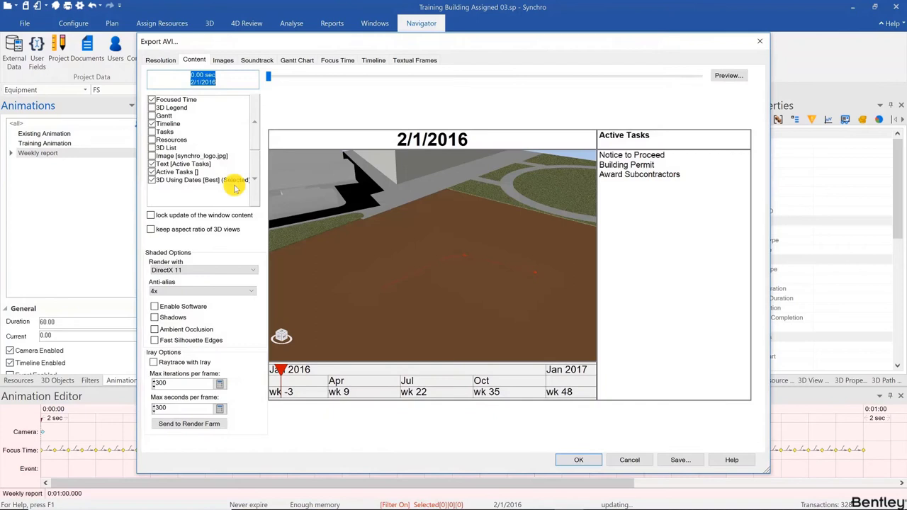
left_click(404, 59)
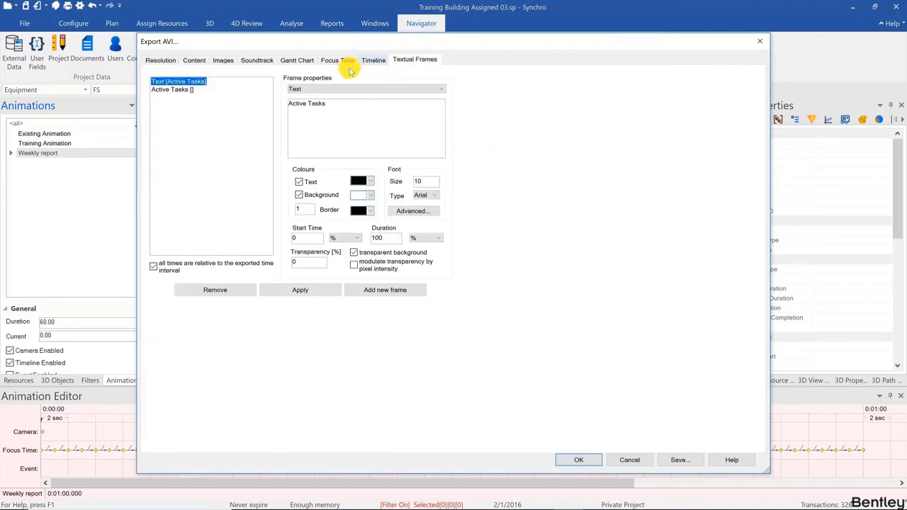
left_click(180, 90)
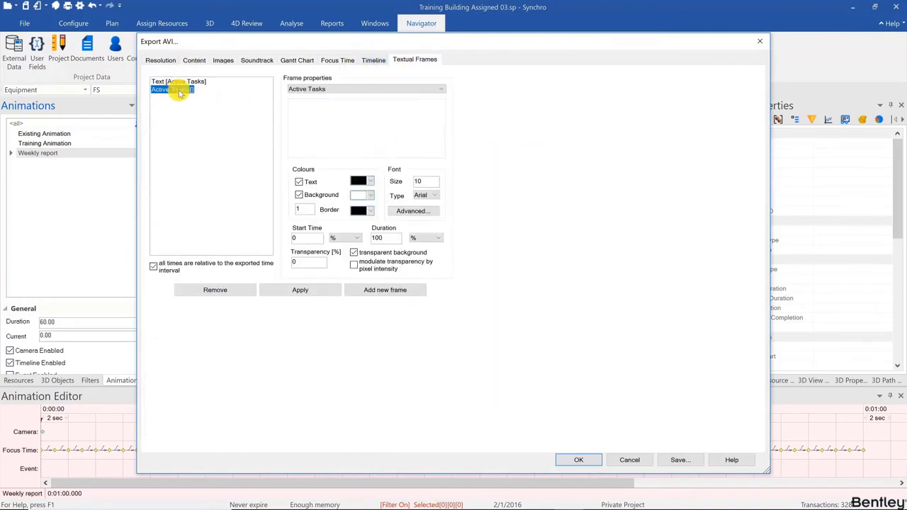
left_click(304, 89)
left_click(306, 111)
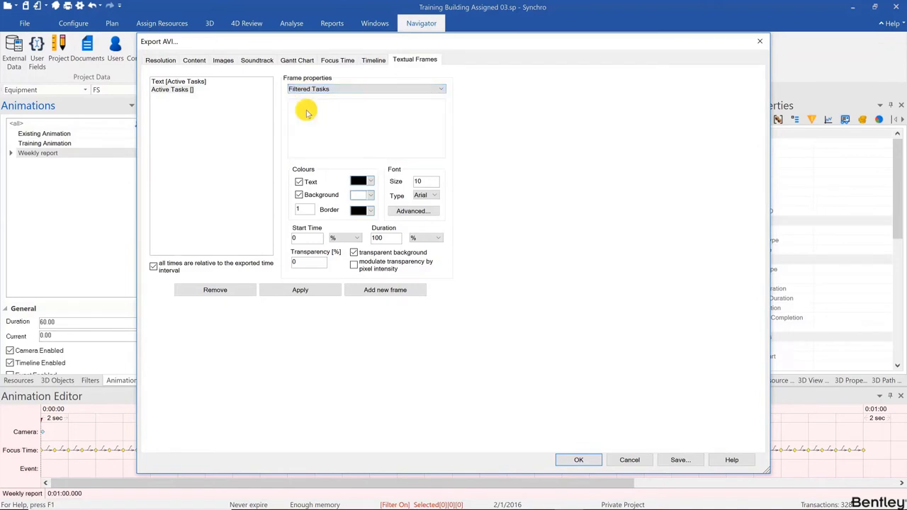
left_click(298, 292)
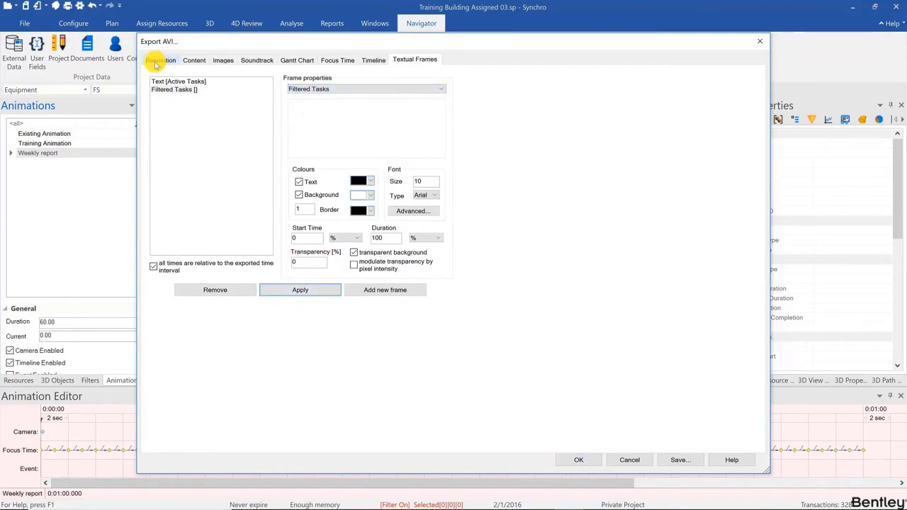
Step: Scrub the content preview between 4/25/2016 and 7/18/2016 and check a full frame preview
left_click(193, 61)
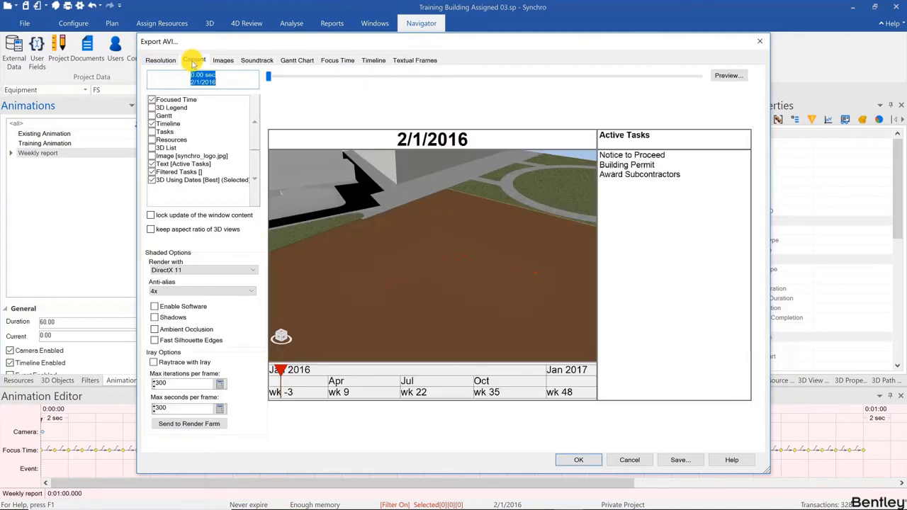
left_click(457, 76)
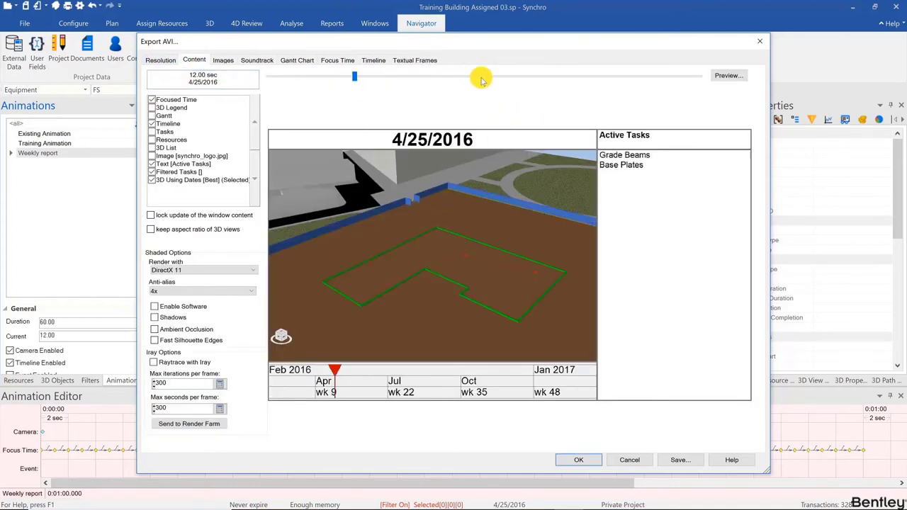
left_click(516, 77)
left_click(531, 77)
left_click(473, 78)
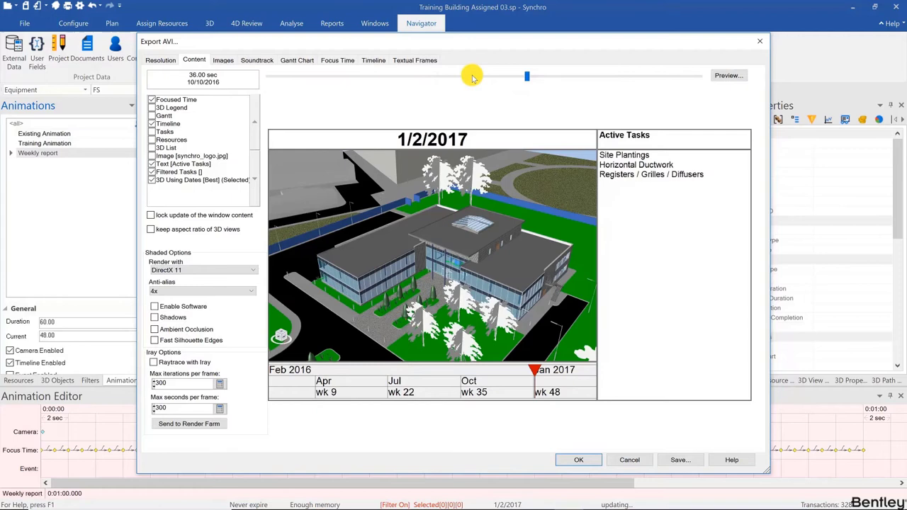
left_click(433, 76)
left_click(416, 76)
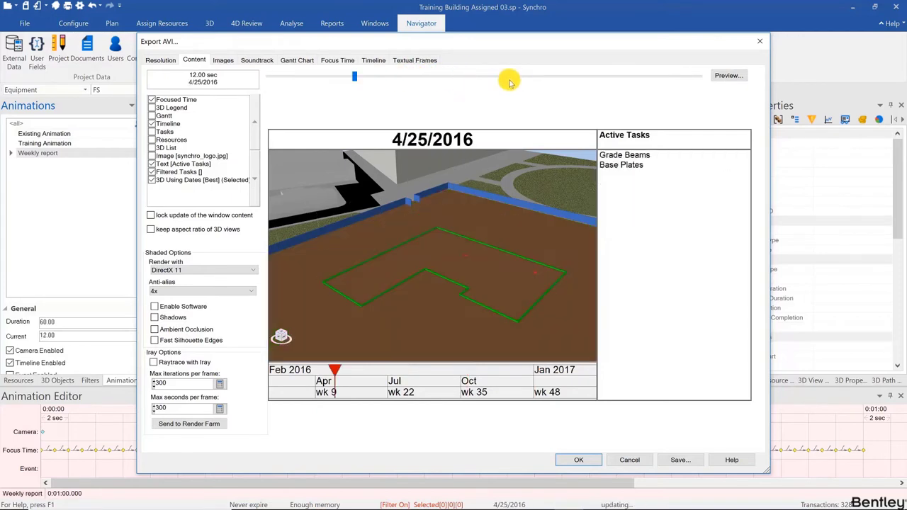
left_click(546, 75)
left_click(720, 78)
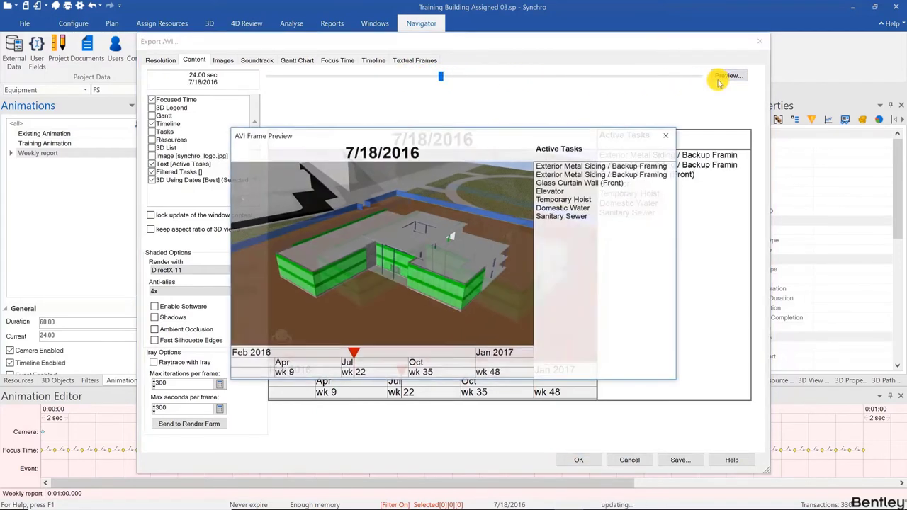
left_click(666, 135)
Step: Export a Super-quality image sequence saved as report.jpg in the Report Images folder
left_click(159, 60)
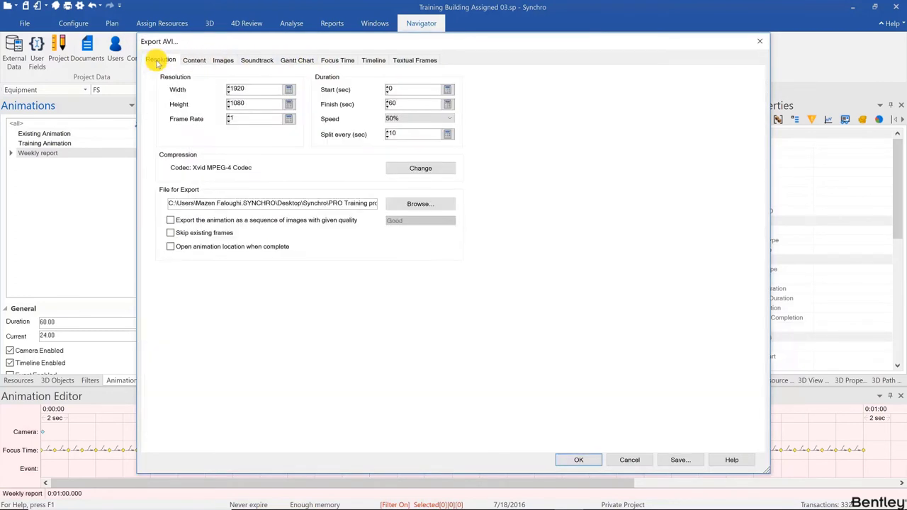
left_click(183, 221)
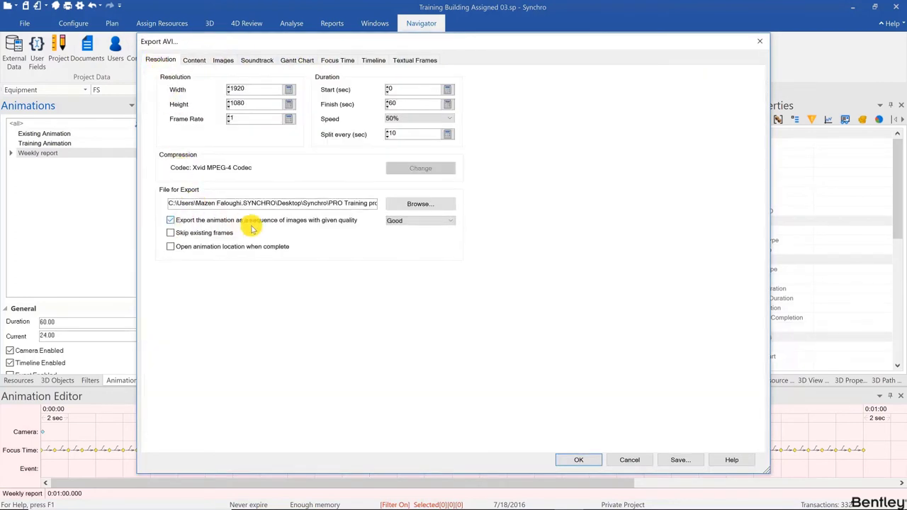
left_click(253, 119)
key("BackSpace")
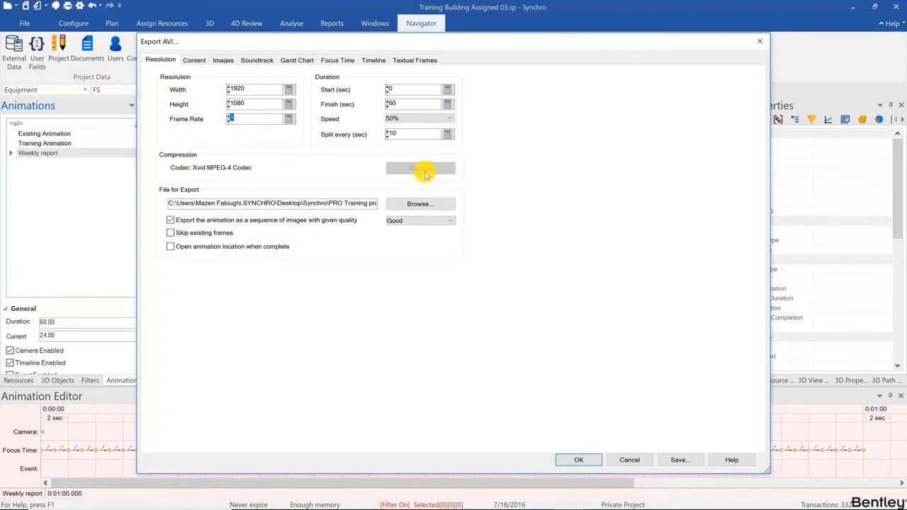
left_click(425, 222)
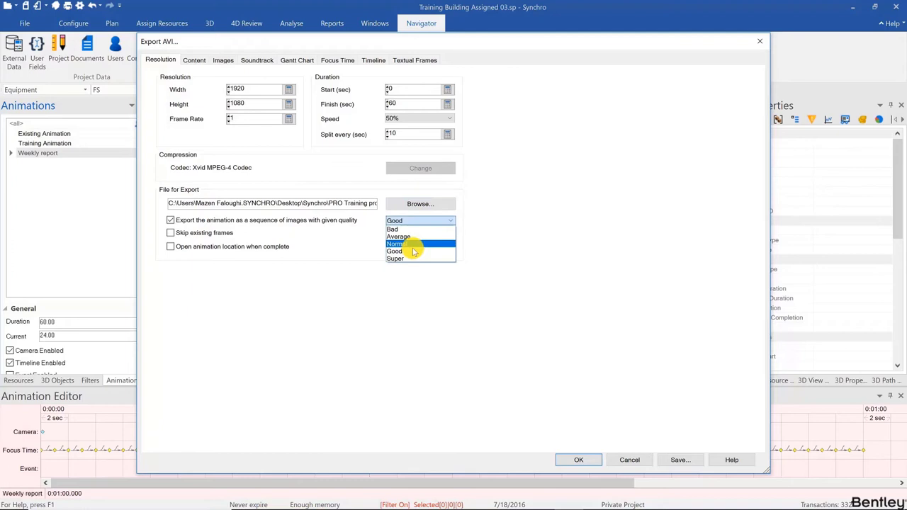
left_click(411, 259)
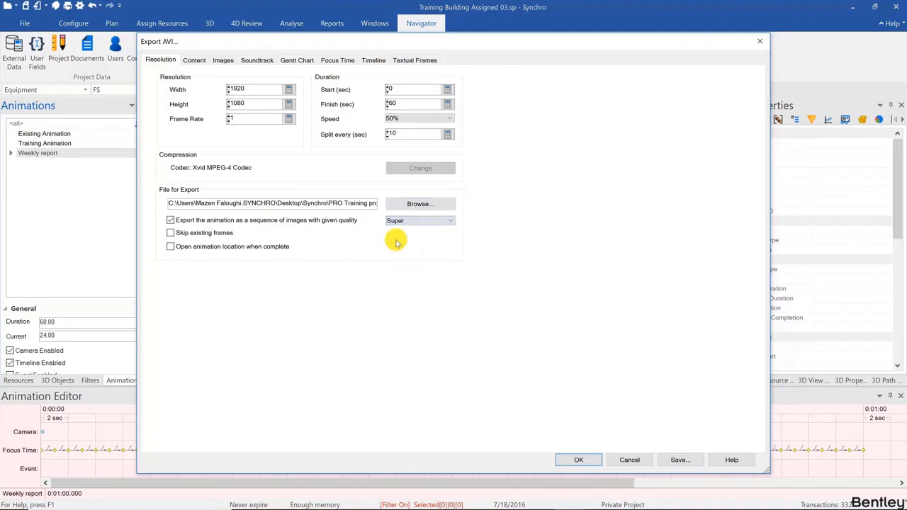
left_click(425, 204)
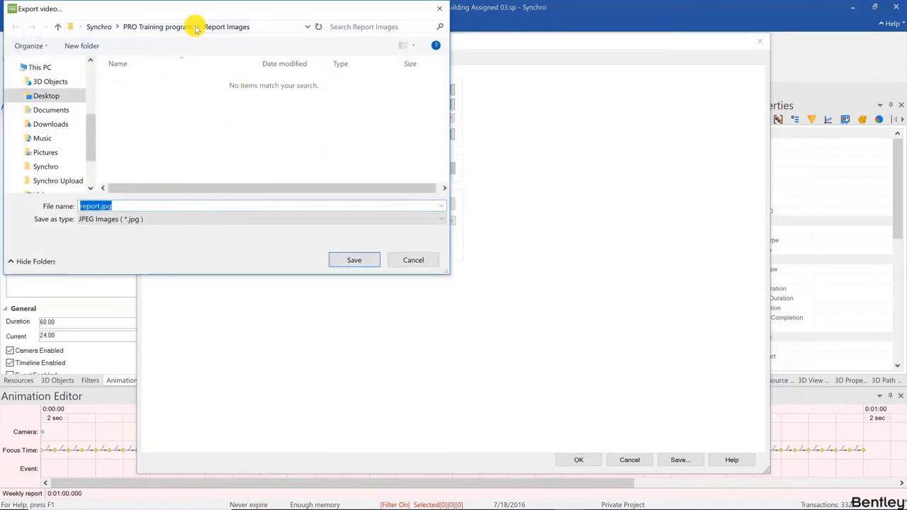
left_click(367, 268)
left_click(581, 462)
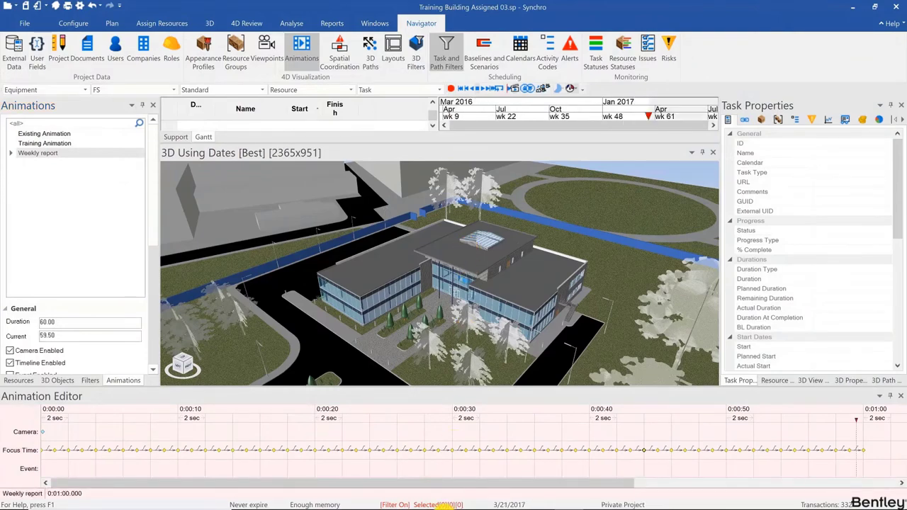
Step: Once the export finishes, open the Report Images output folder in File Explorer
left_click(489, 500)
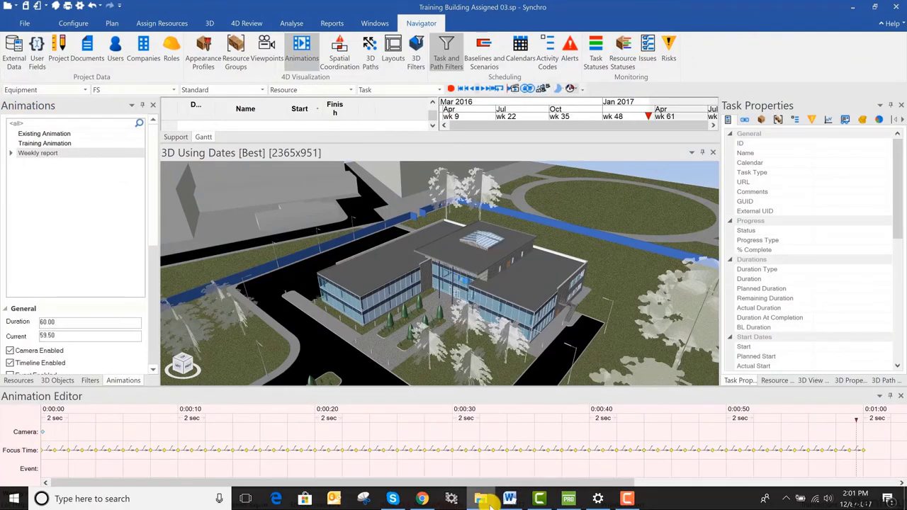
Step: Flip through the exported images from report_000000.jpg to report_000038.jpg in Photos, then close it
double_click(259, 191)
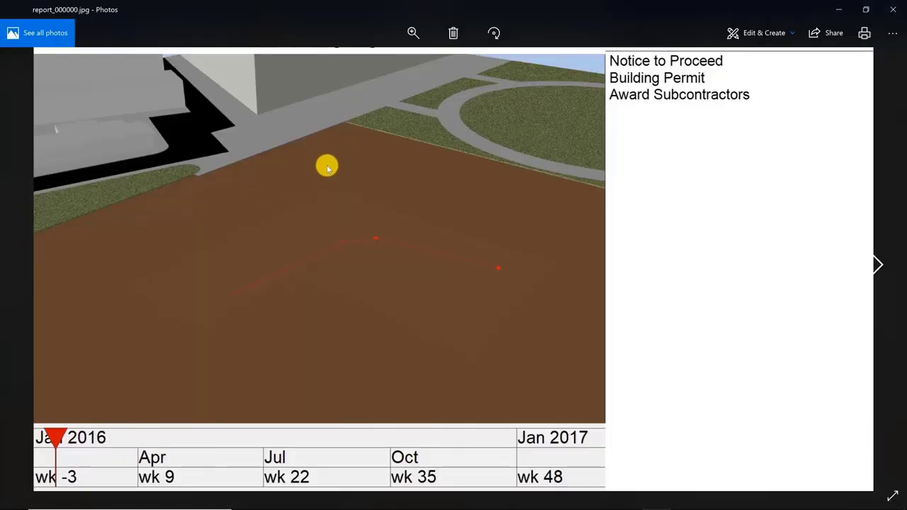
scroll(326, 164, "down", 4)
scroll(341, 170, "down", 6)
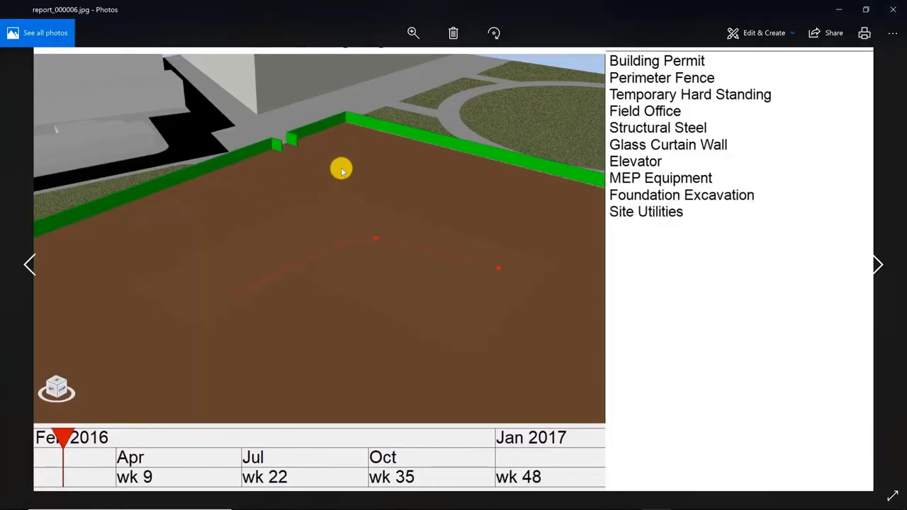
scroll(342, 168, "down", 1)
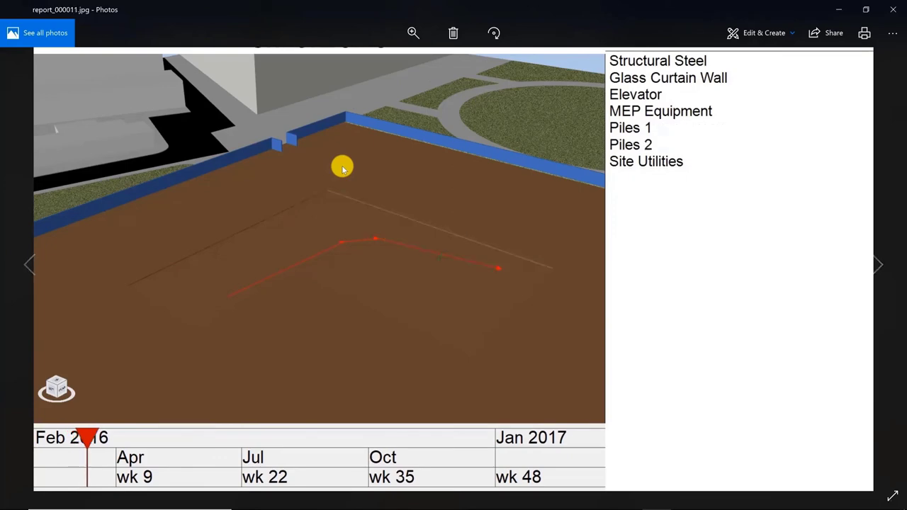
scroll(343, 169, "down", 6)
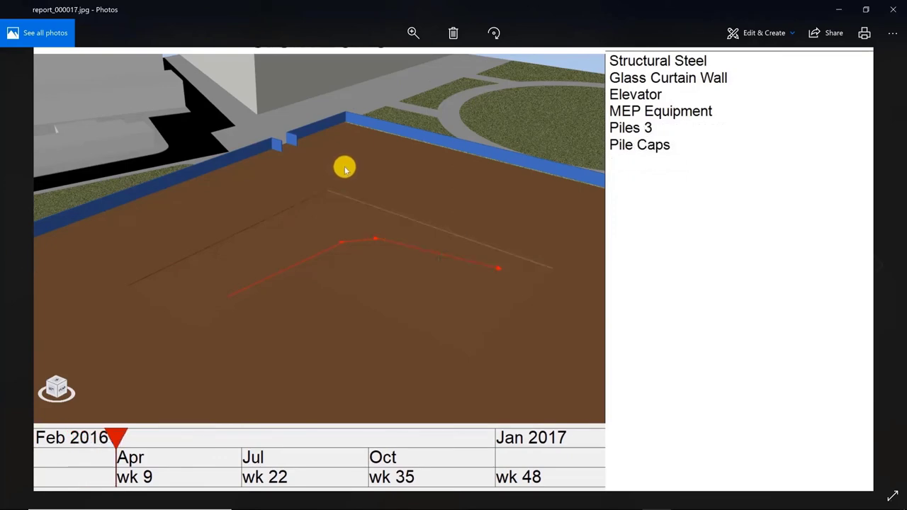
scroll(344, 171, "down", 6)
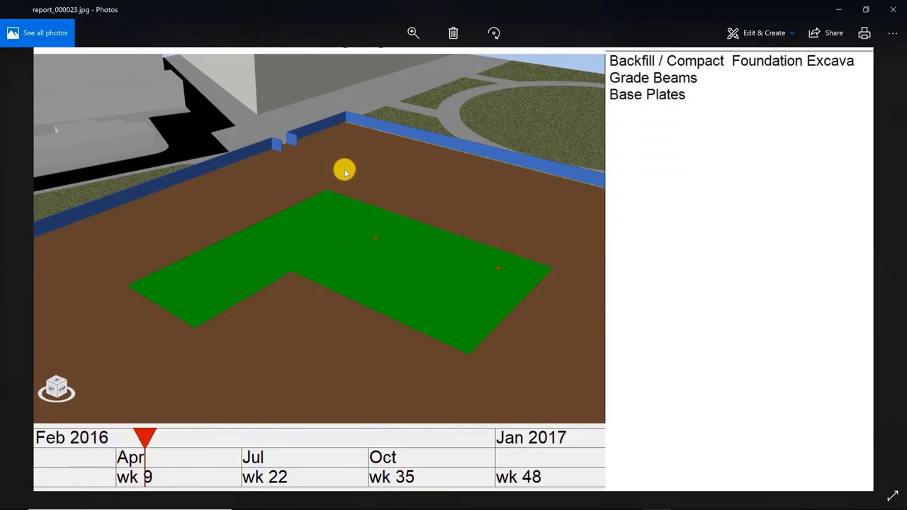
scroll(344, 172, "down", 3)
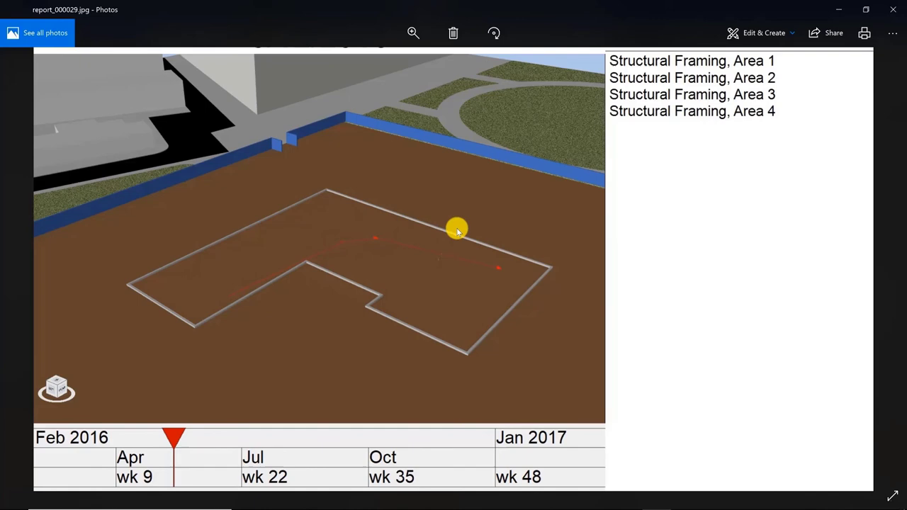
scroll(455, 226, "down", 4)
scroll(342, 307, "down", 5)
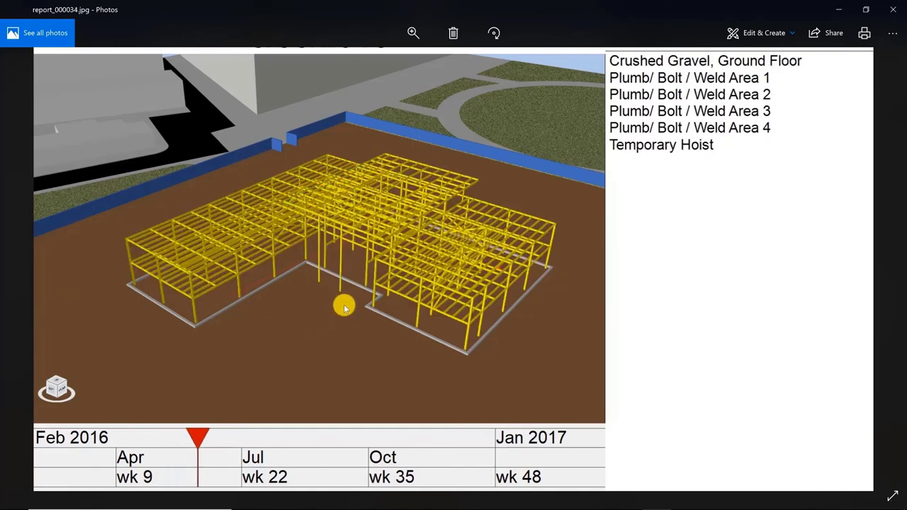
scroll(345, 307, "down", 1)
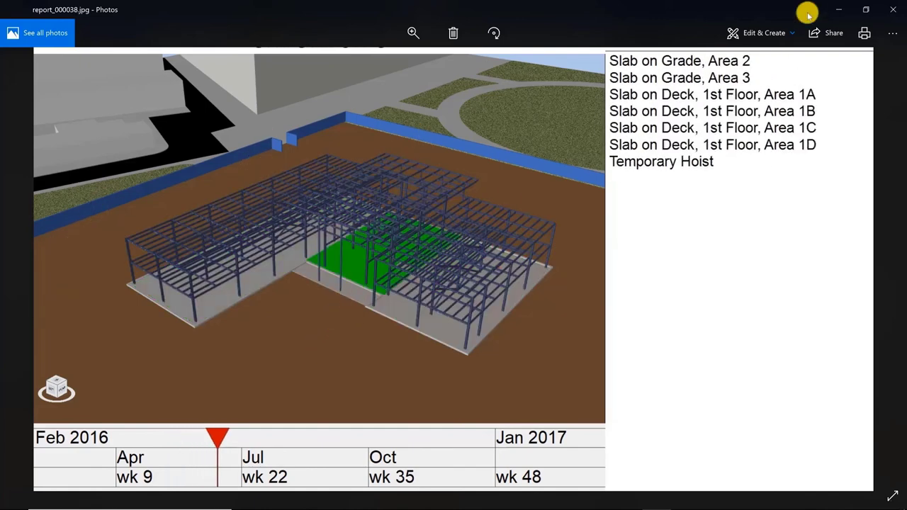
left_click(892, 9)
Step: Show the 3D view's properties, select 3D Paths, and widen the name column to read full labels
left_click(656, 205)
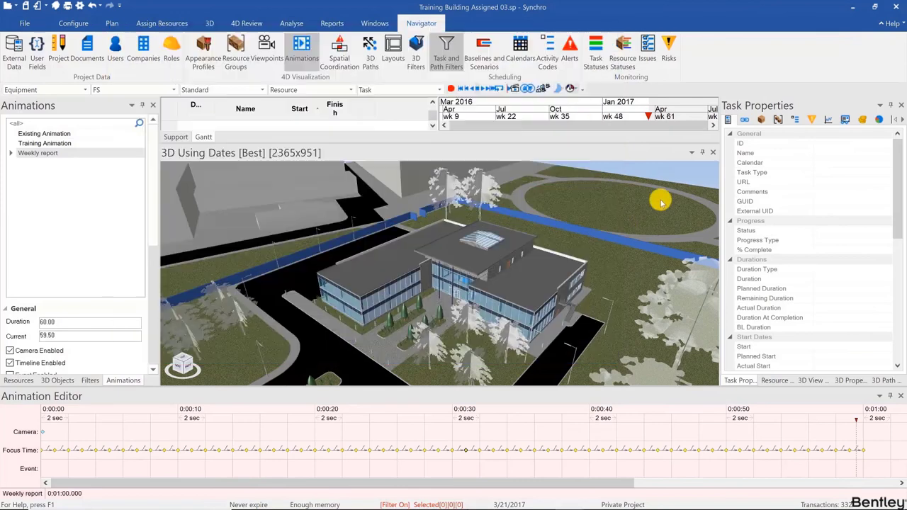
left_click(815, 378)
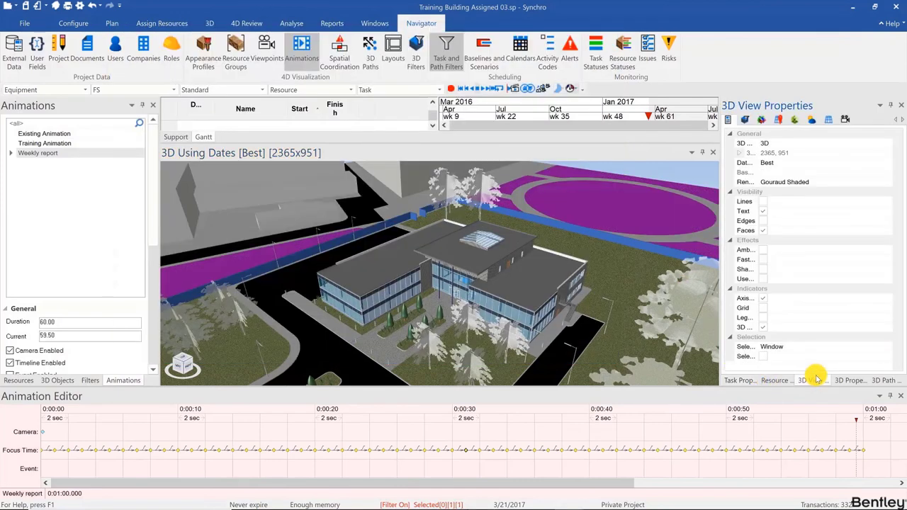
left_click(763, 328)
left_click_drag(757, 287, 810, 287)
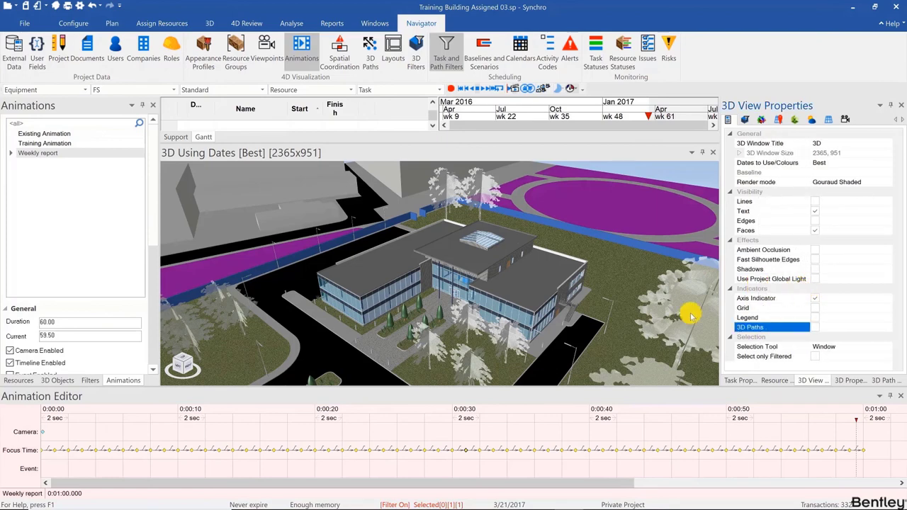
left_click(495, 292)
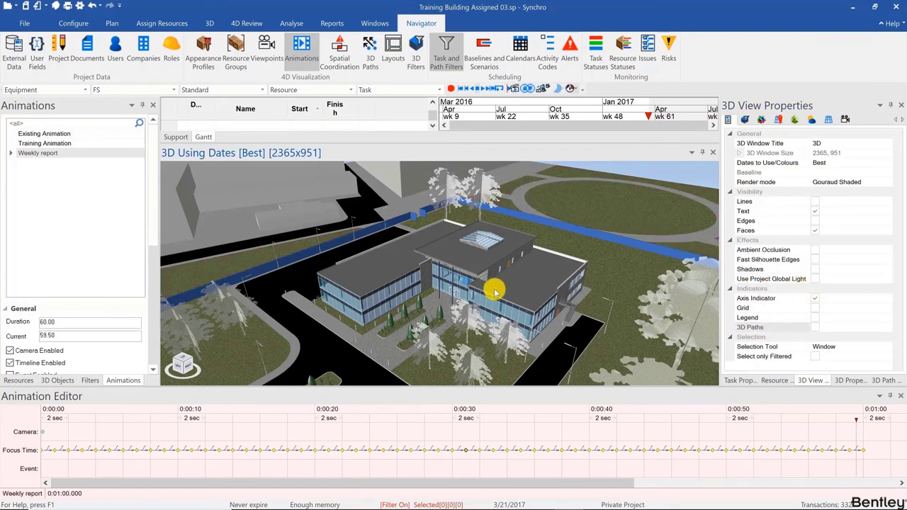